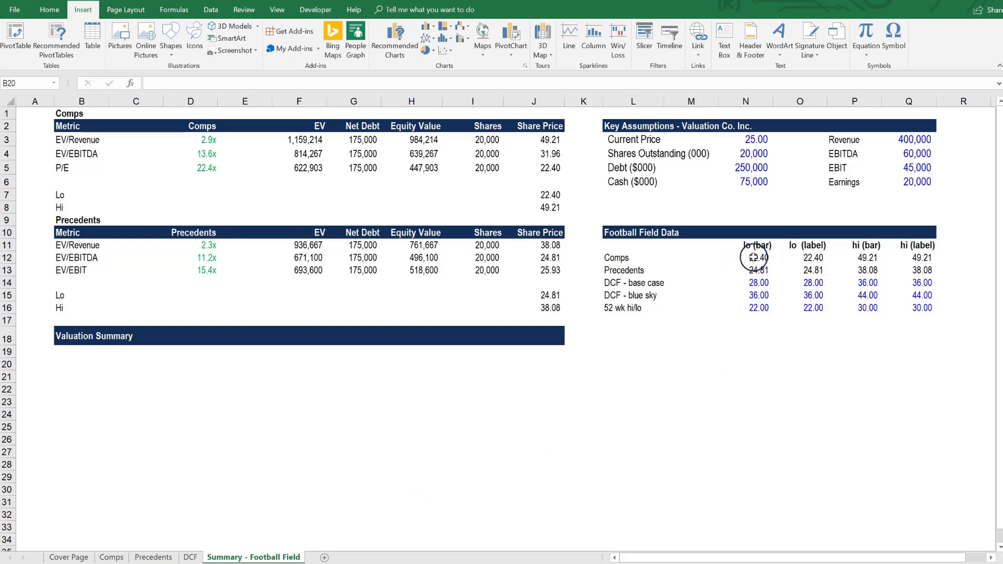
- Select the football field values in N12:Q16
{"action": "left_click_drag", "start_coordinate": [753, 256], "coordinate": [899, 306]}
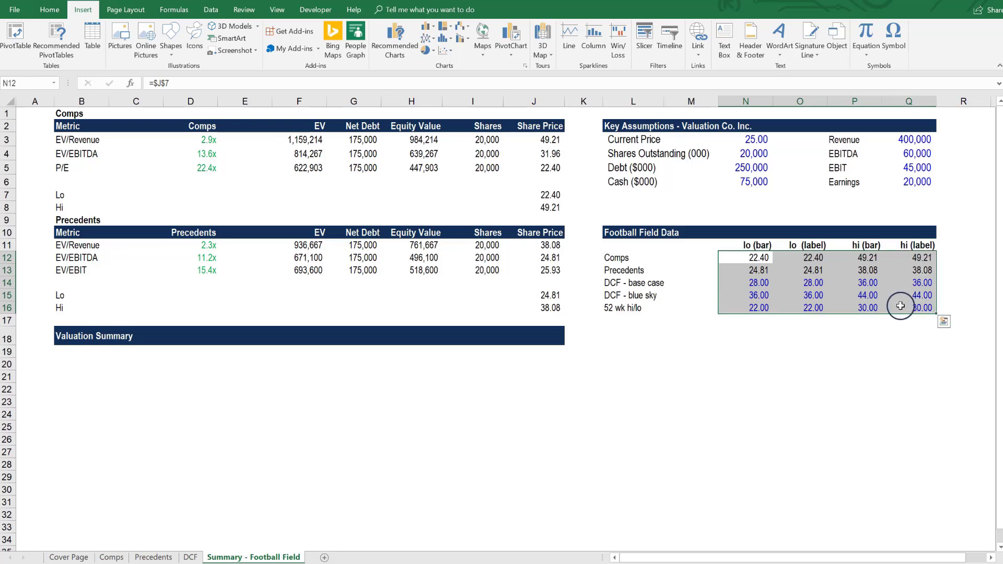
- In Insert Chart's All Charts list, pick the Stock type's Open-High-Low-Close subtype
{"action": "left_click", "coordinate": [524, 66]}
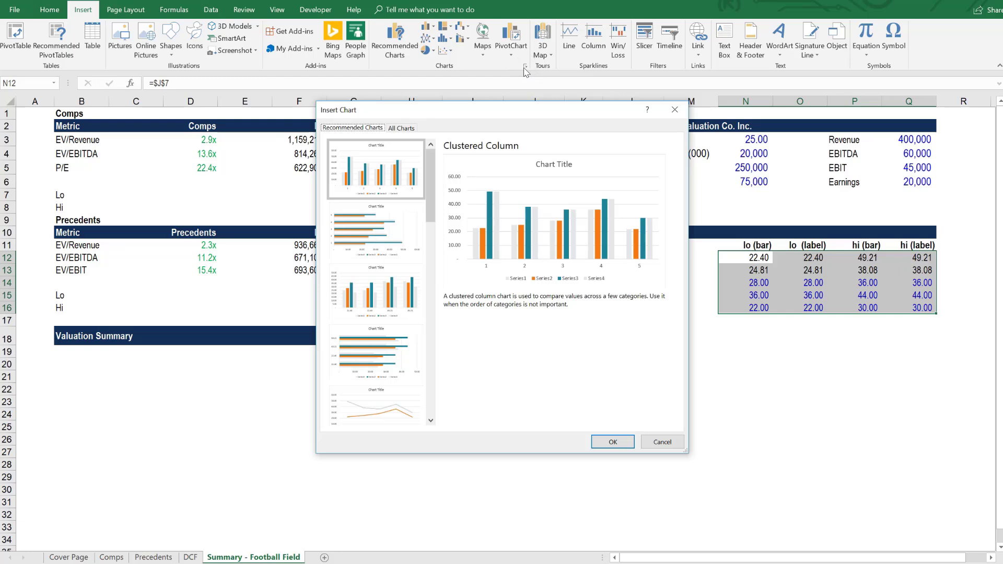
{"action": "left_click", "coordinate": [401, 128]}
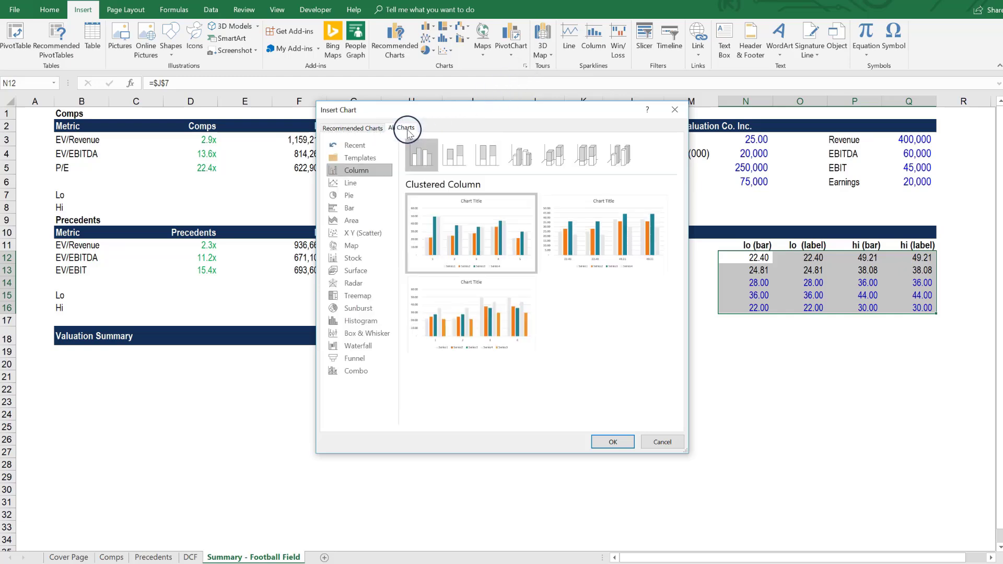
{"action": "left_click", "coordinate": [386, 211]}
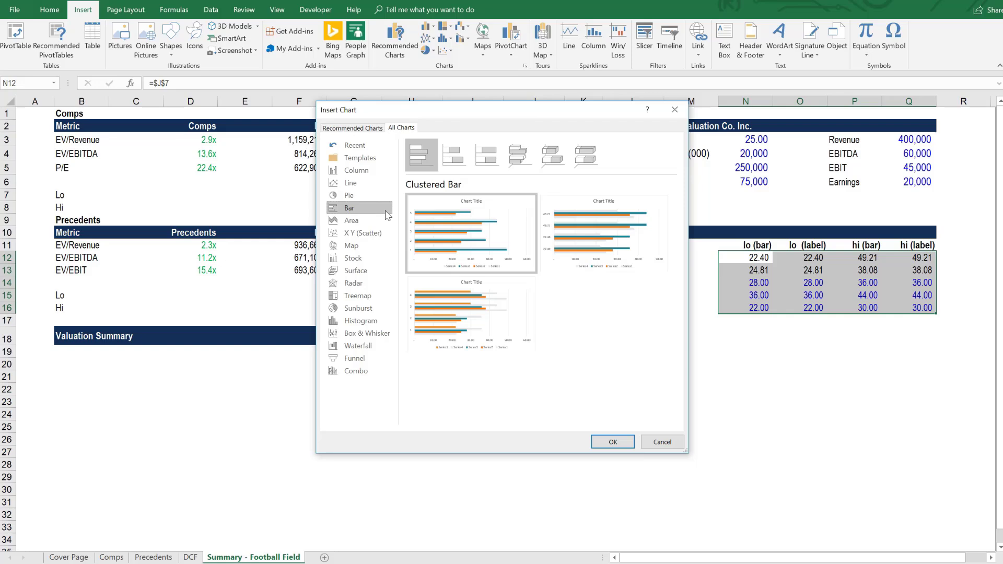
{"action": "left_click", "coordinate": [361, 256]}
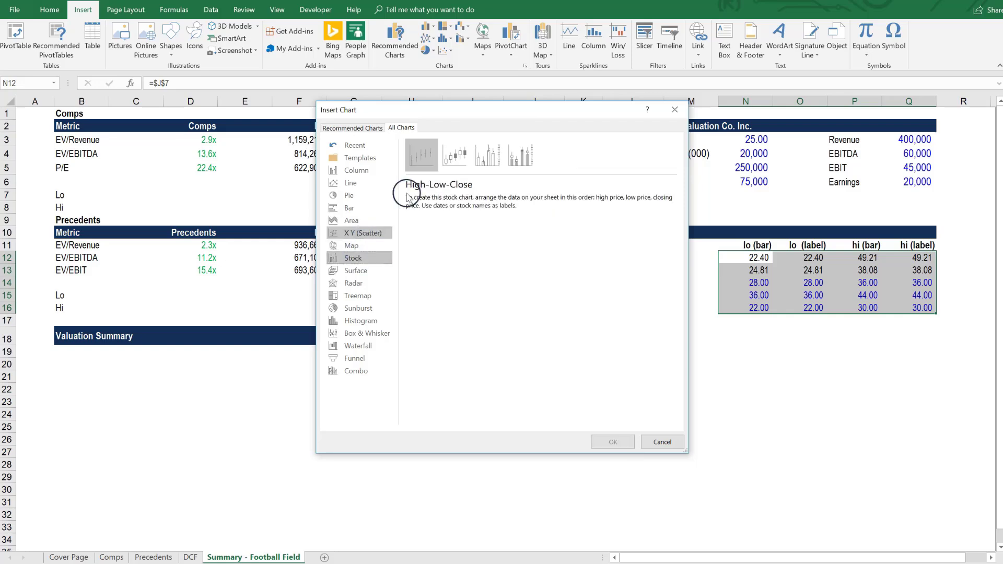
{"action": "left_click", "coordinate": [454, 155]}
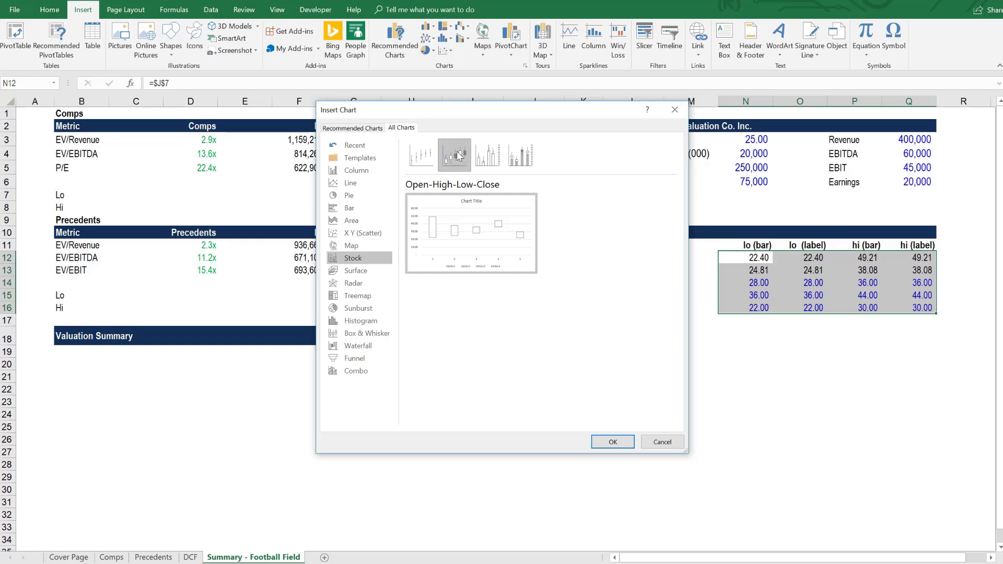
- Insert the stock chart, move it below Valuation Summary, then widen and heighten it
{"action": "left_click", "coordinate": [613, 442]}
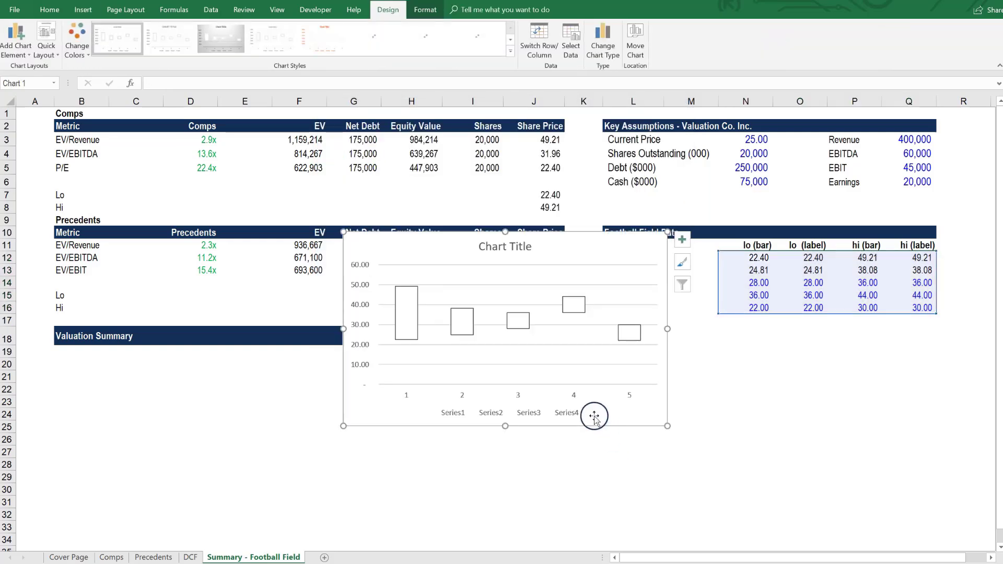
{"action": "left_click_drag", "start_coordinate": [570, 238], "coordinate": [282, 352]}
{"action": "scroll", "coordinate": [326, 366], "scroll_direction": "down", "scroll_amount": 2}
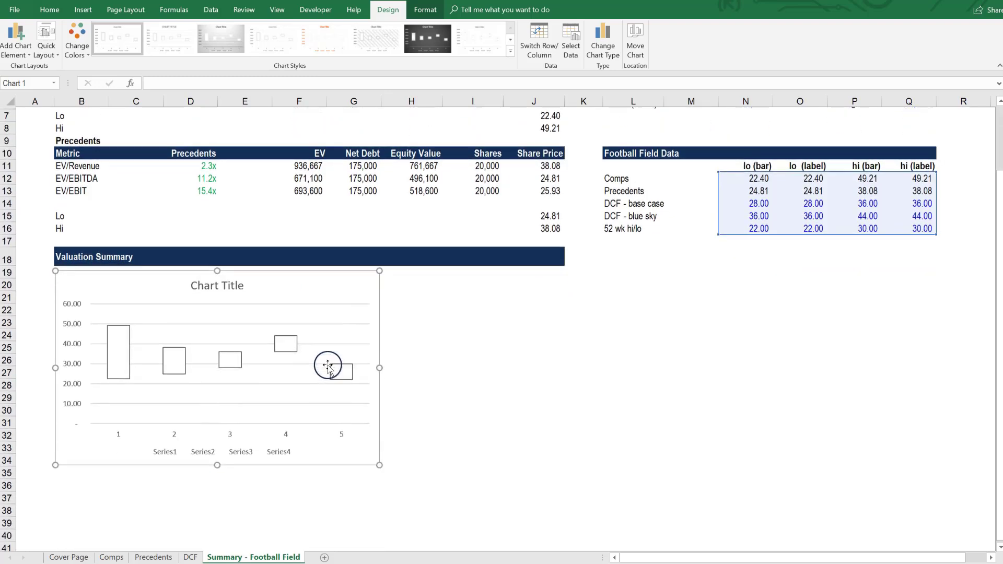
{"action": "left_click_drag", "start_coordinate": [378, 366], "coordinate": [564, 355]}
{"action": "left_click_drag", "start_coordinate": [310, 463], "coordinate": [310, 515]}
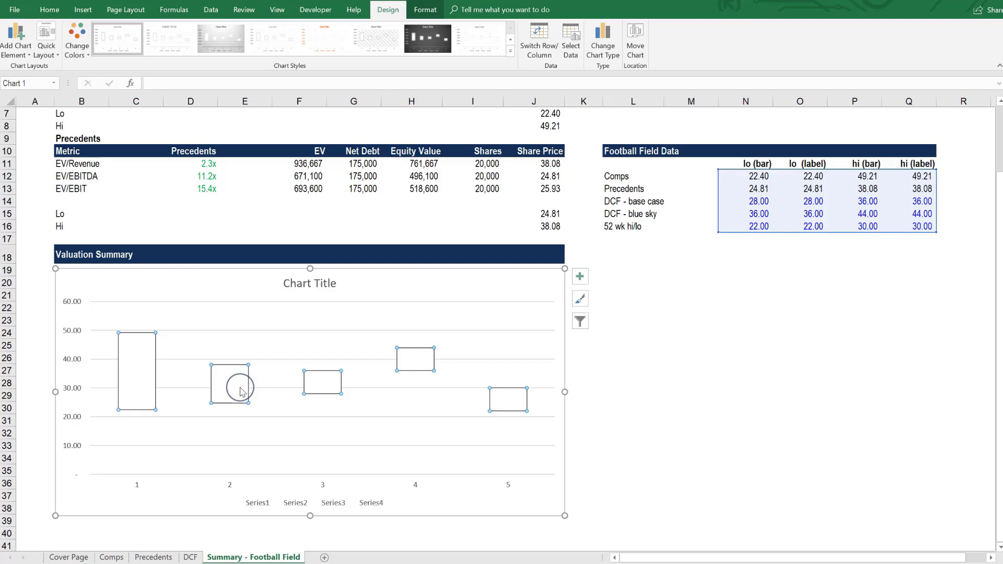
- Use the method names in L12:L16 as the chart's horizontal axis labels
{"action": "right_click", "coordinate": [242, 391]}
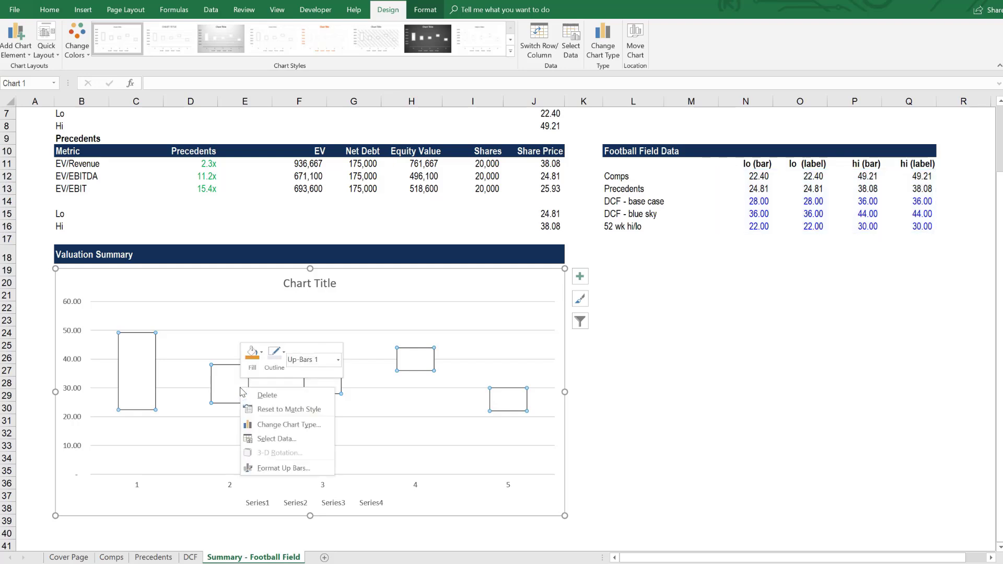
{"action": "left_click", "coordinate": [271, 439]}
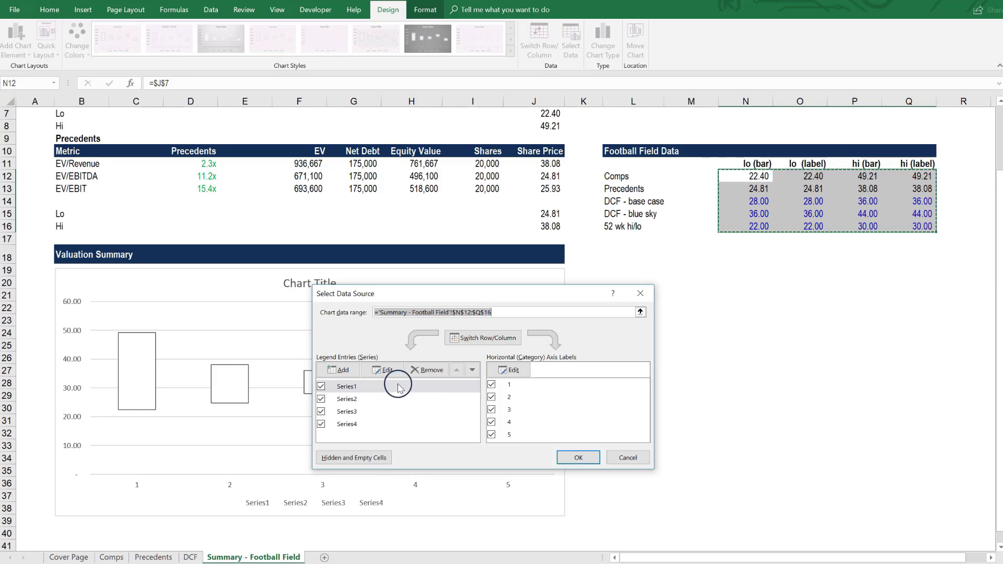
{"action": "key", "text": "Escape"}
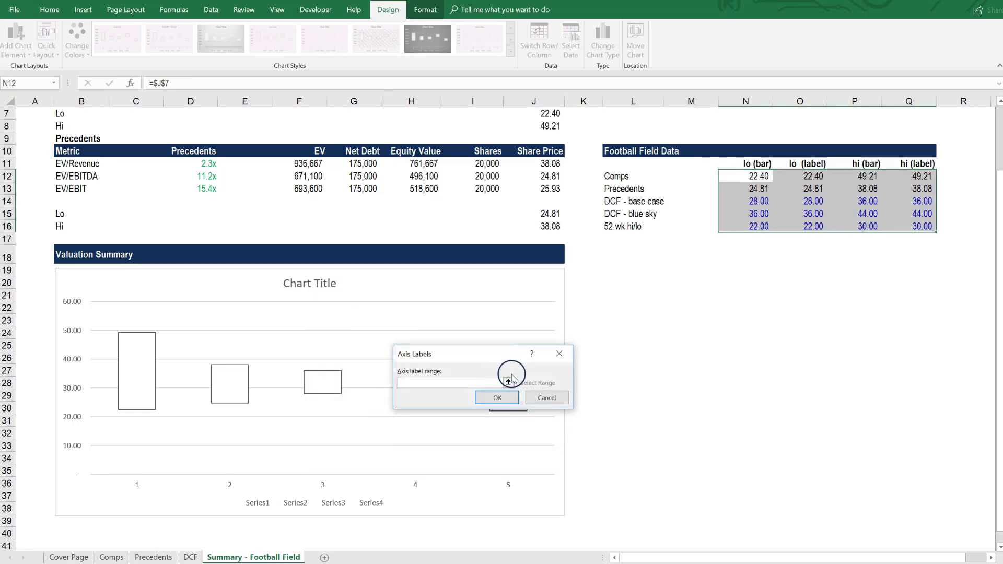
{"action": "left_click", "coordinate": [606, 189]}
{"action": "left_click_drag", "start_coordinate": [611, 180], "coordinate": [604, 228]}
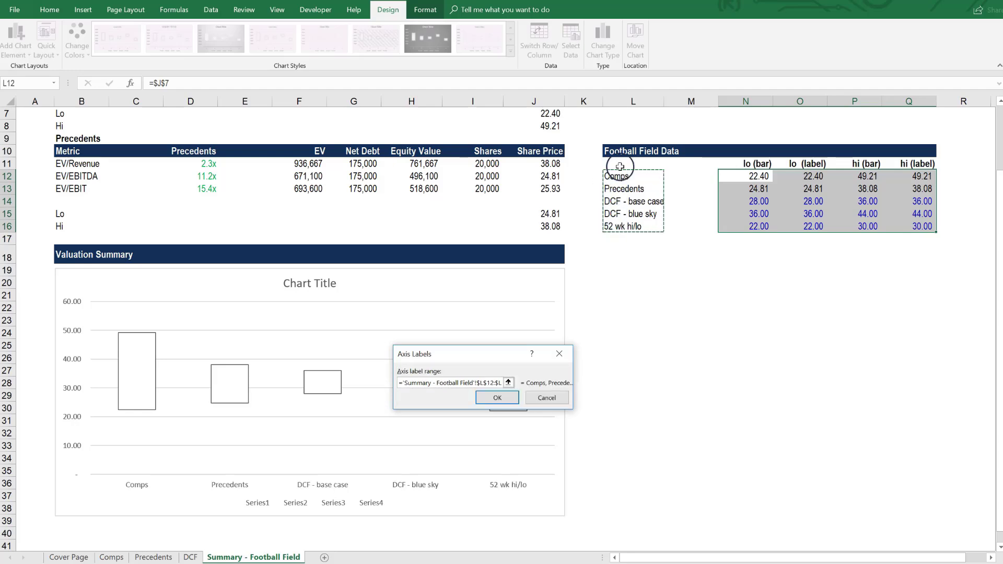
{"action": "left_click", "coordinate": [496, 402]}
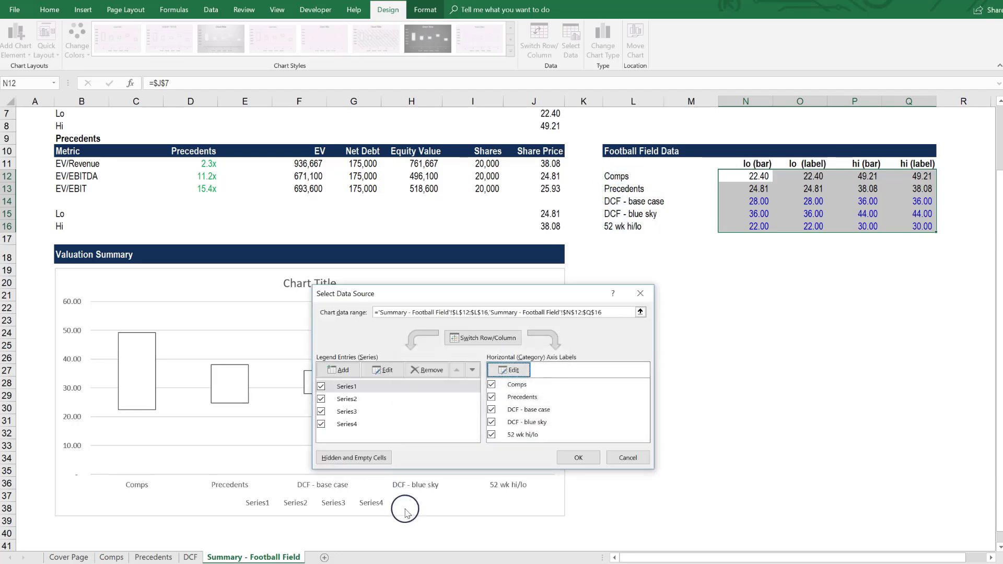
{"action": "left_click", "coordinate": [574, 457]}
- Delete the chart's legend and its horizontal gridlines
{"action": "left_click", "coordinate": [375, 508]}
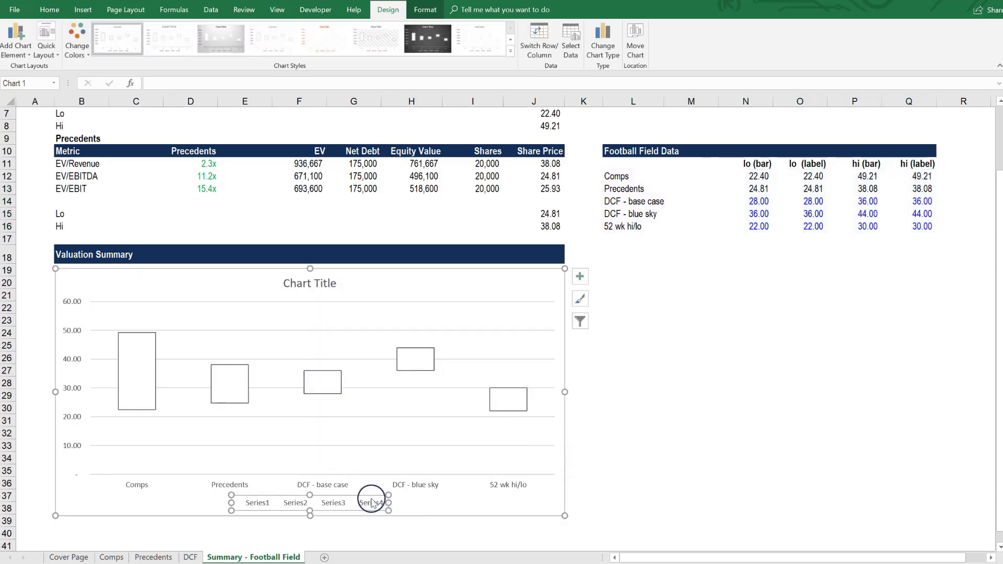
{"action": "key", "text": "Delete"}
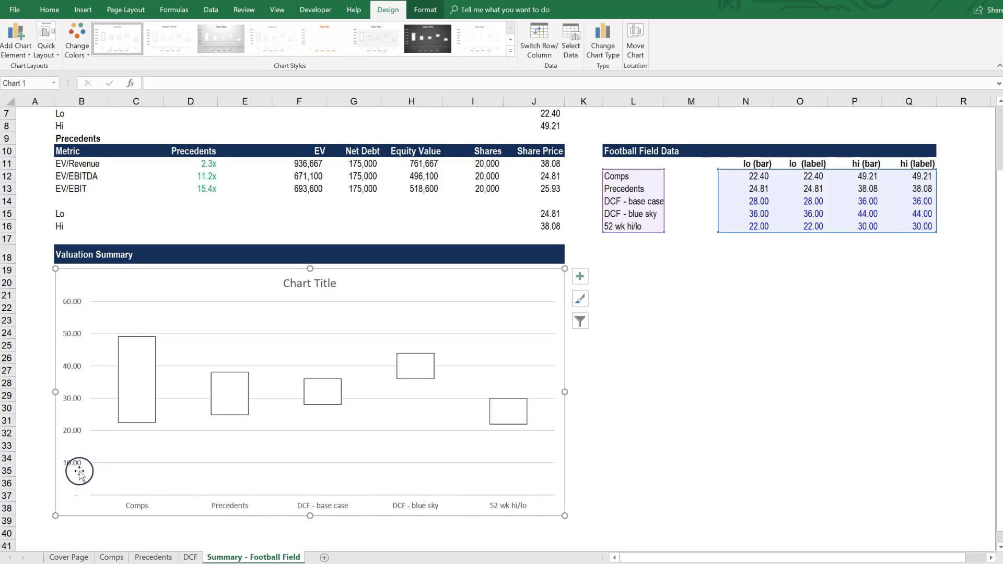
{"action": "left_click", "coordinate": [129, 465]}
{"action": "left_click", "coordinate": [128, 463]}
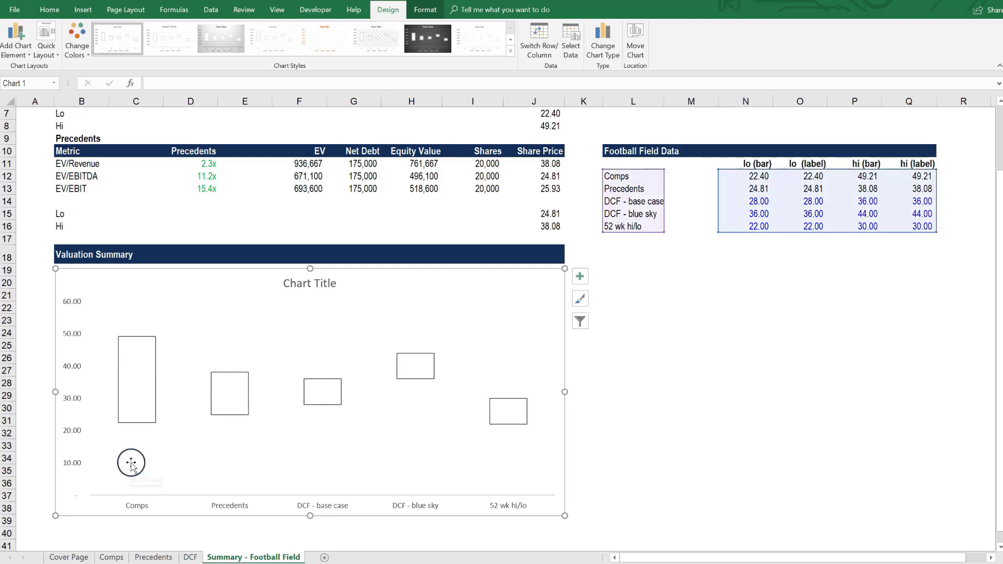
{"action": "key", "text": "Escape"}
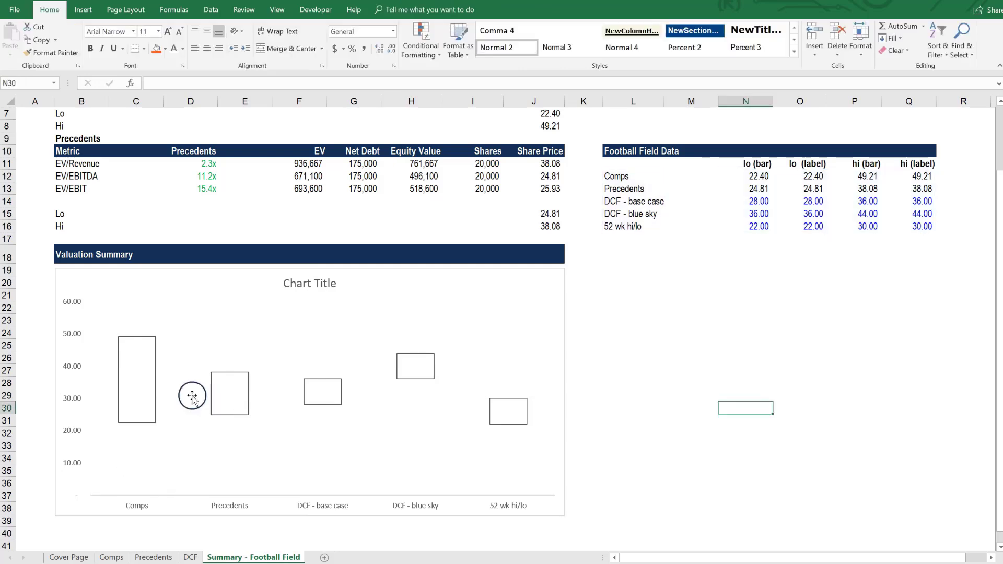
{"action": "left_click", "coordinate": [144, 368]}
- Add data labels to the hi (label) series at the box tops
{"action": "left_click", "coordinate": [140, 350]}
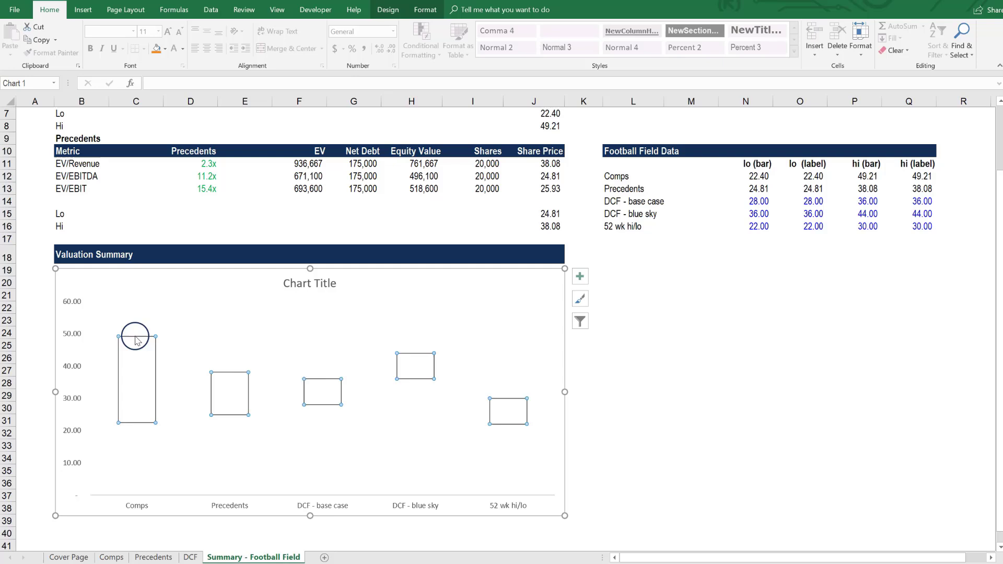
{"action": "left_click", "coordinate": [136, 337]}
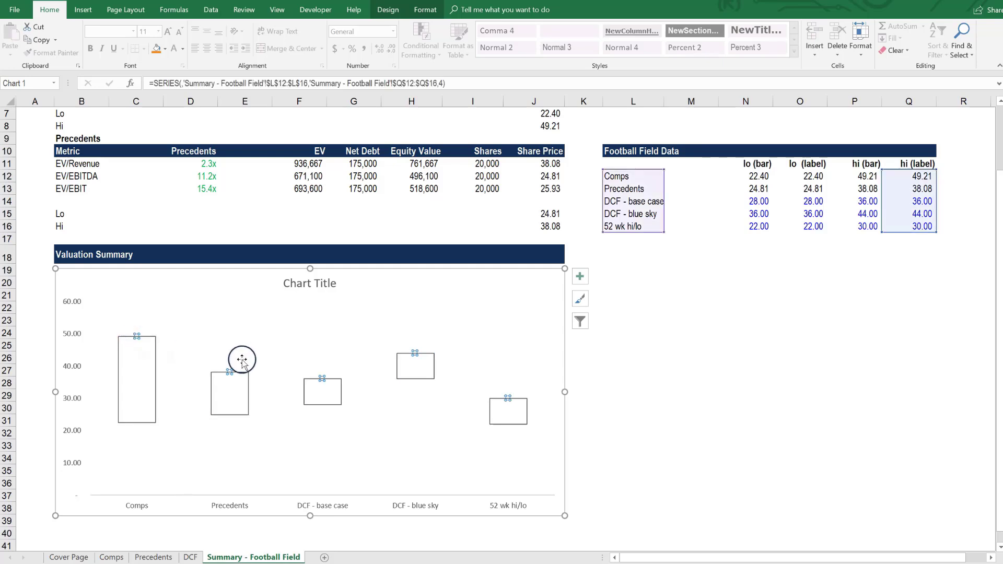
{"action": "right_click", "coordinate": [136, 338]}
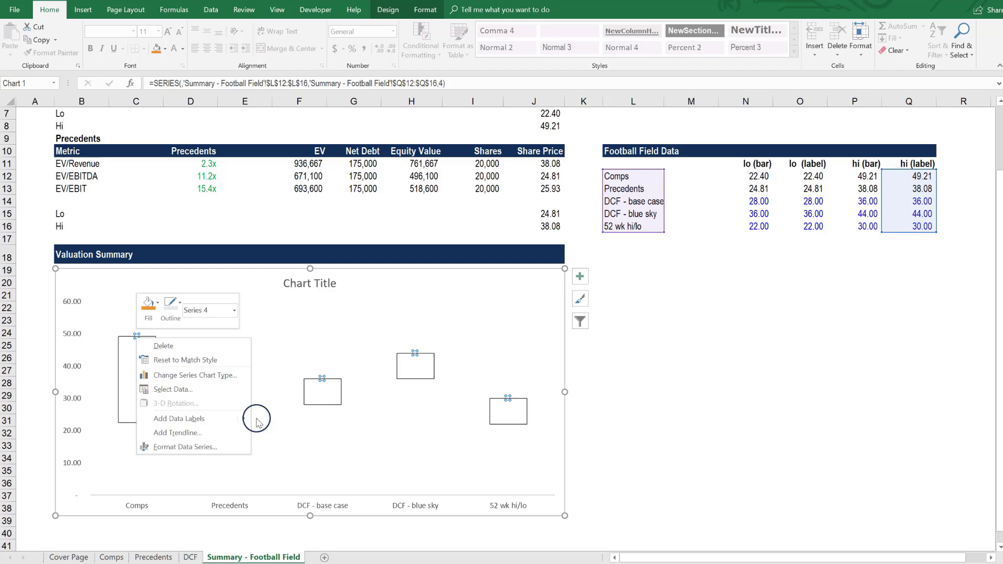
{"action": "left_click", "coordinate": [261, 420]}
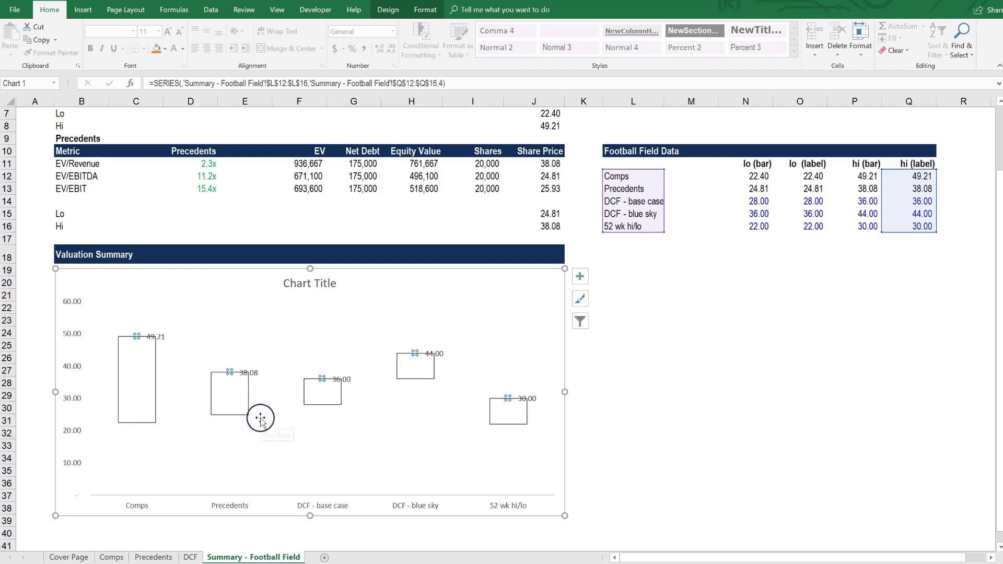
- Position the hi labels Above the bars with Currency number format
{"action": "left_click", "coordinate": [151, 337]}
{"action": "right_click", "coordinate": [162, 344]}
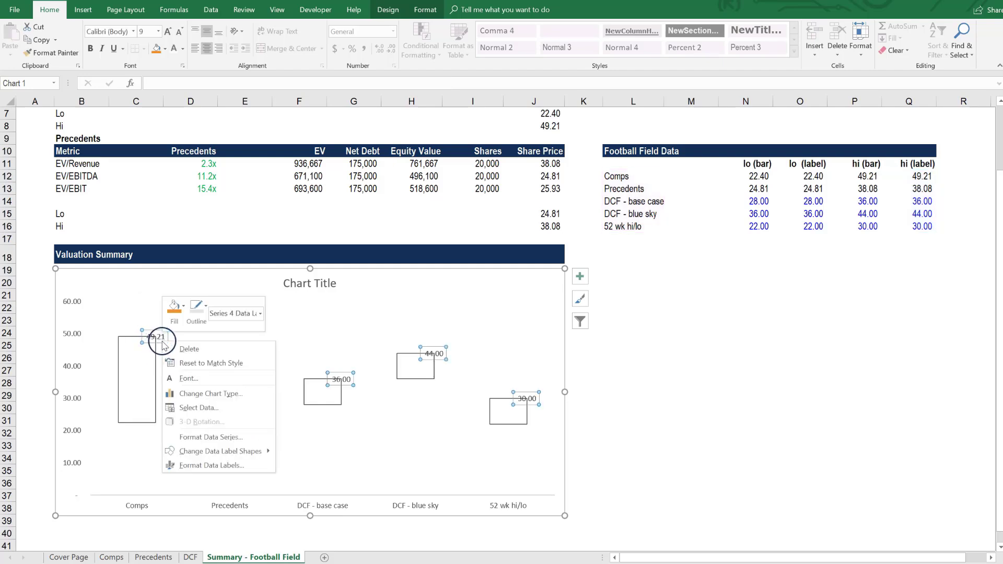
{"action": "left_click", "coordinate": [211, 464]}
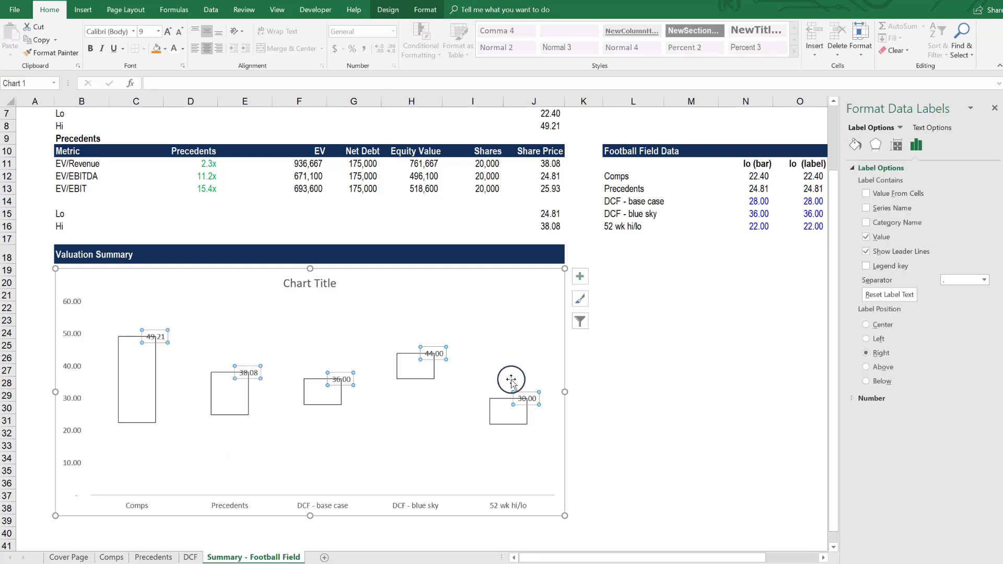
{"action": "left_click", "coordinate": [882, 367]}
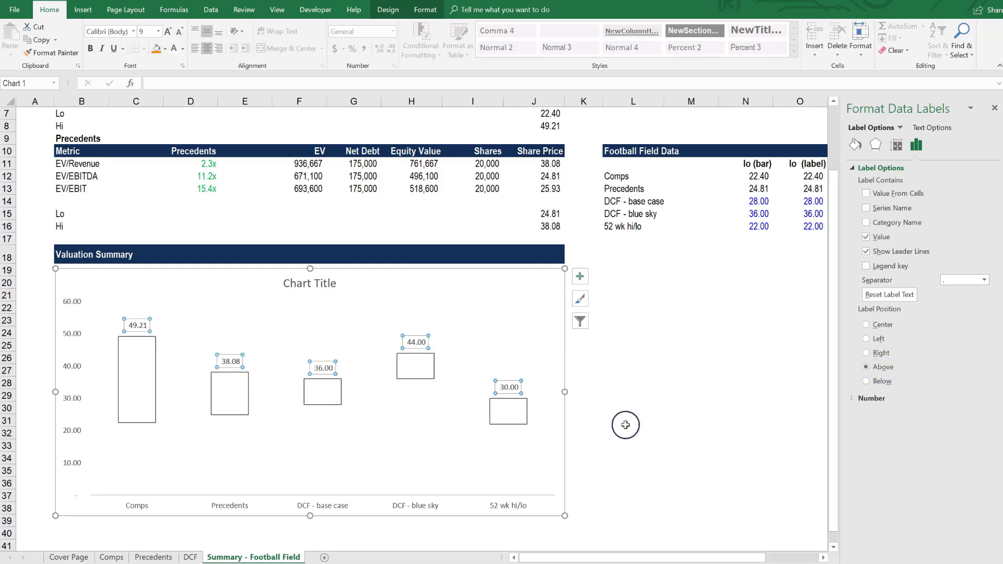
{"action": "left_click", "coordinate": [859, 399]}
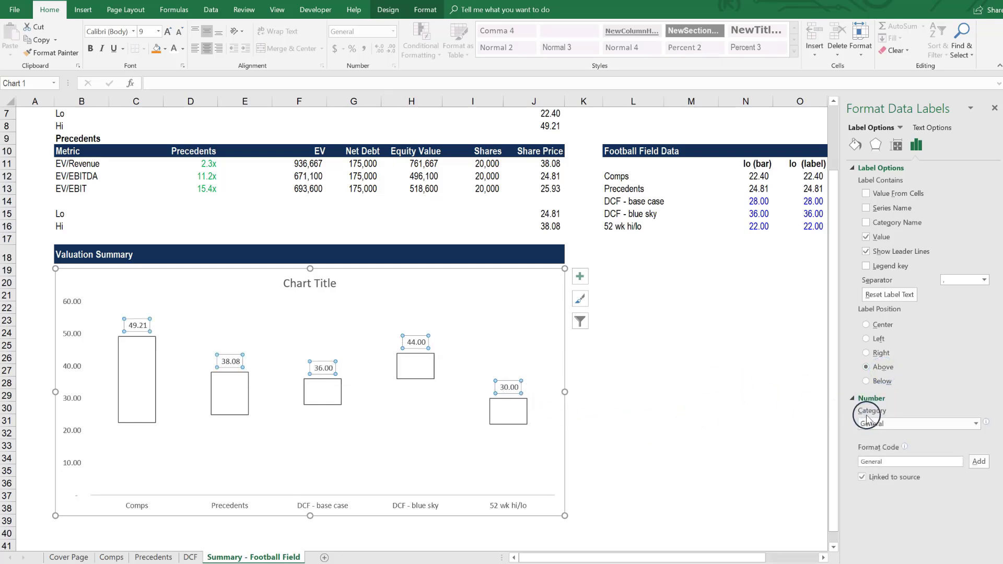
{"action": "left_click", "coordinate": [903, 423]}
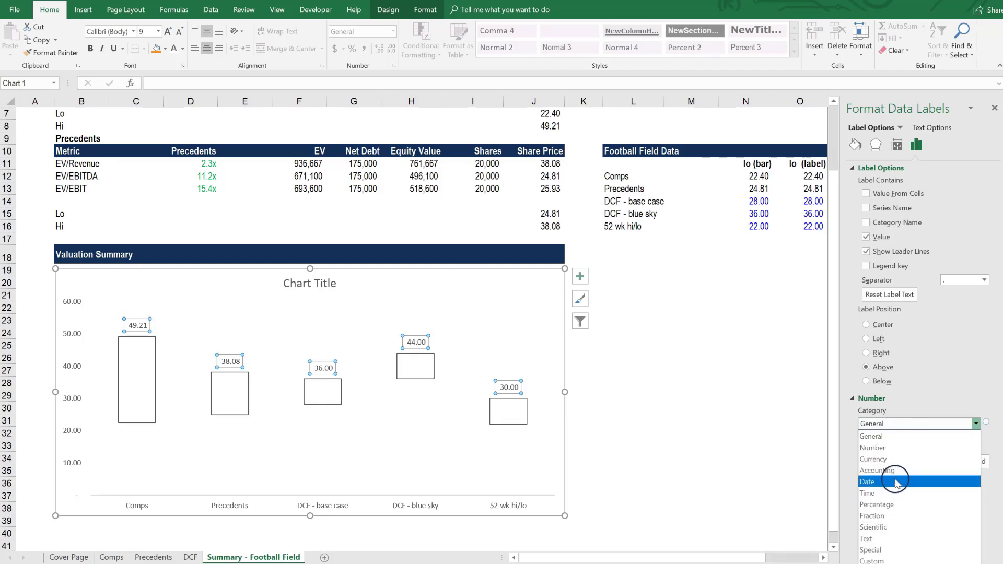
{"action": "left_click", "coordinate": [896, 459]}
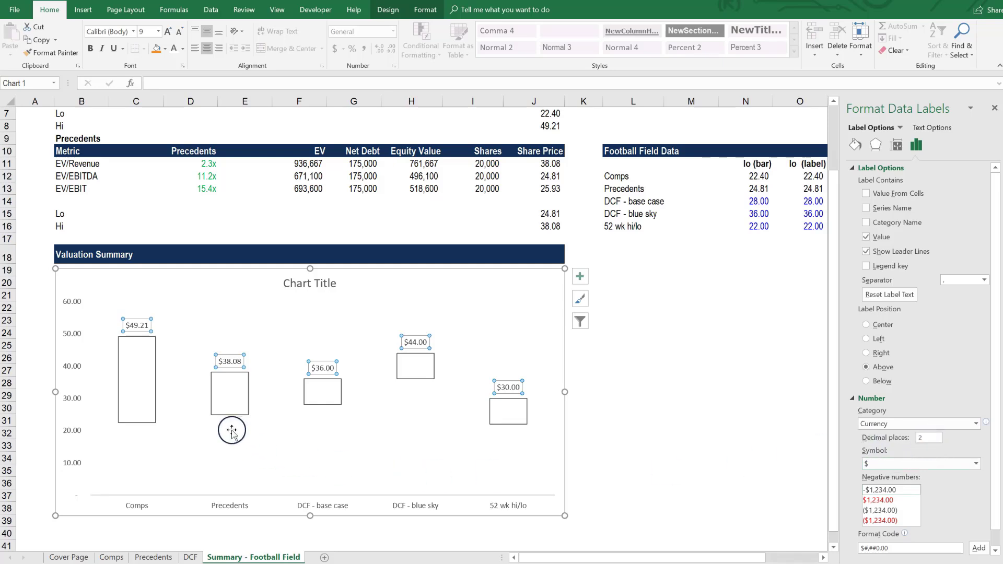
{"action": "left_click", "coordinate": [275, 431]}
- Add data labels to the low-value series of the floating bars
{"action": "left_click", "coordinate": [137, 423]}
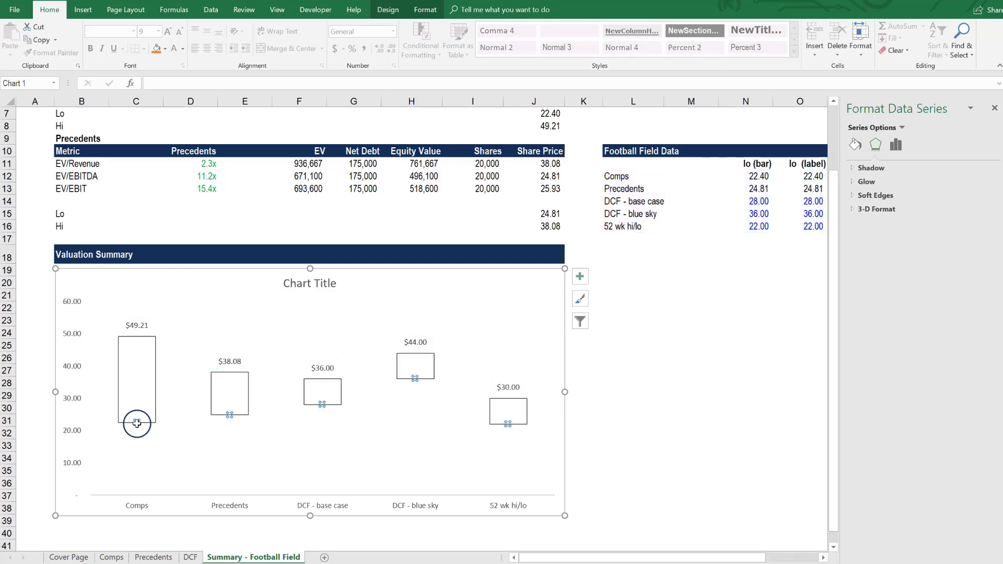
{"action": "left_click", "coordinate": [138, 424]}
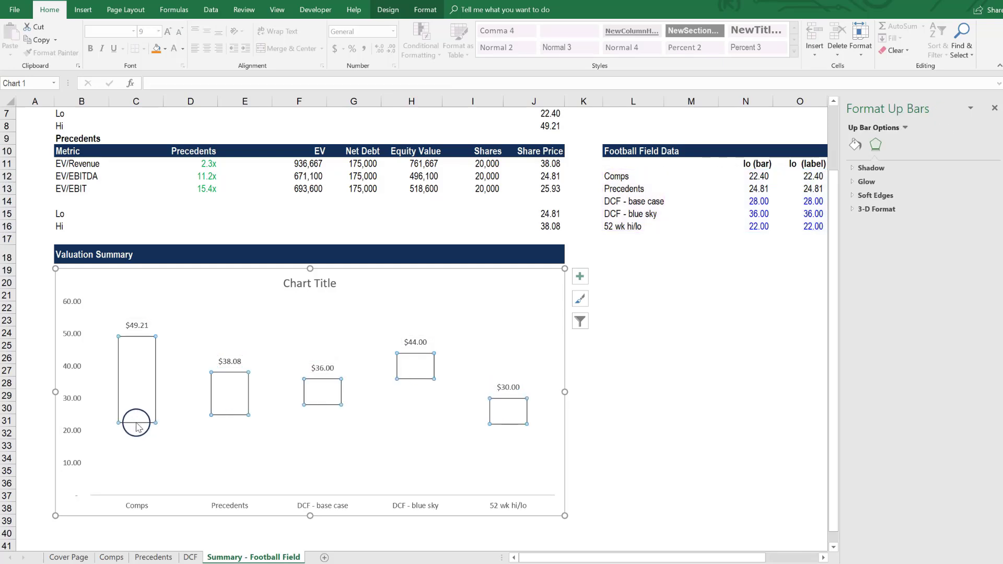
{"action": "right_click", "coordinate": [136, 422]}
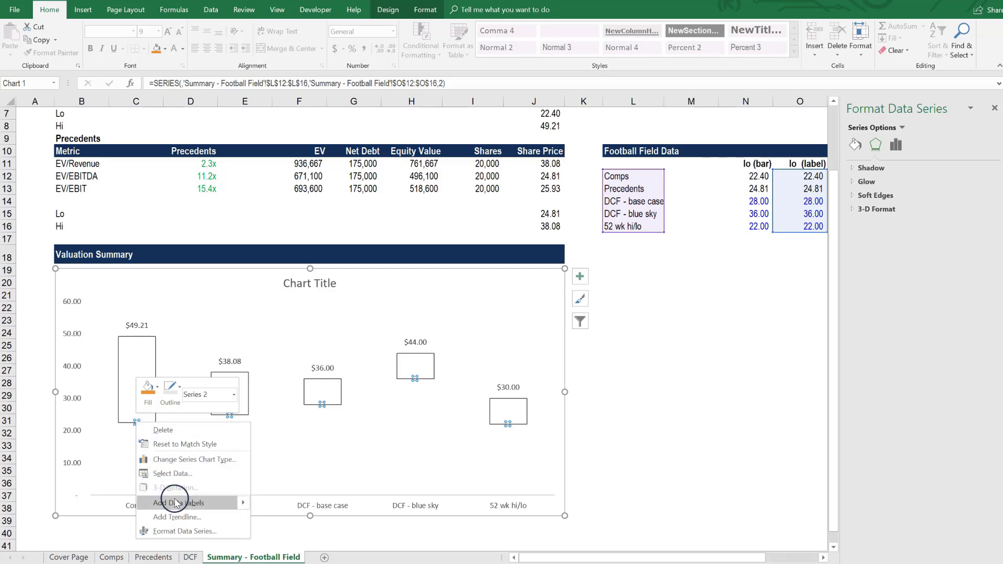
{"action": "left_click", "coordinate": [211, 503]}
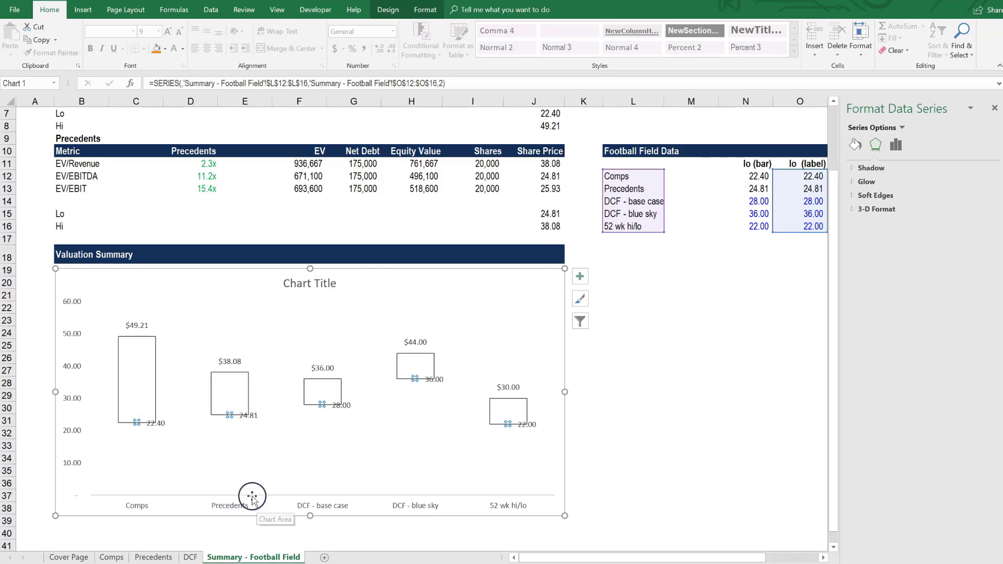
- Position the low labels Below the bars with Currency number format
{"action": "left_click", "coordinate": [162, 423]}
{"action": "right_click", "coordinate": [161, 423]}
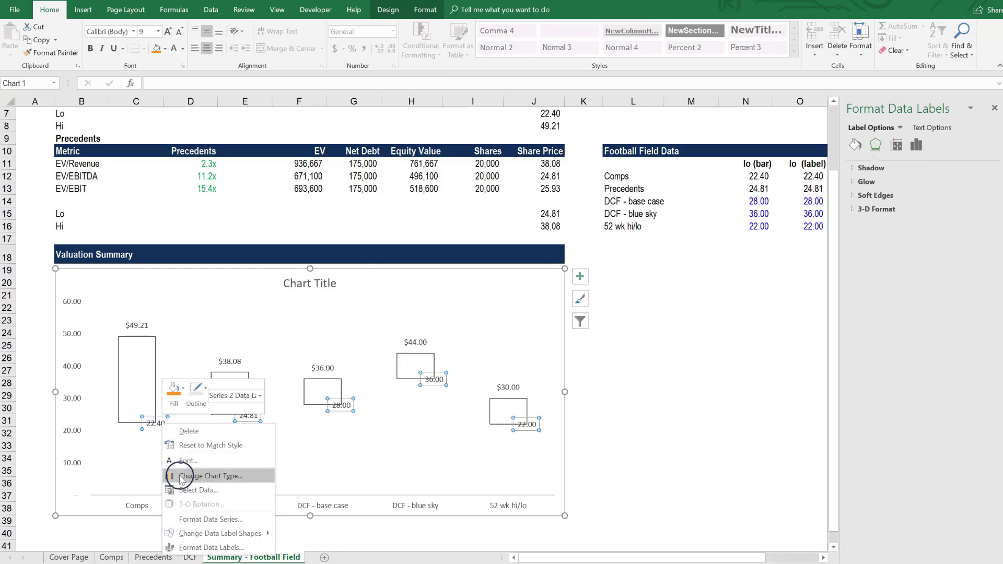
{"action": "left_click", "coordinate": [201, 547]}
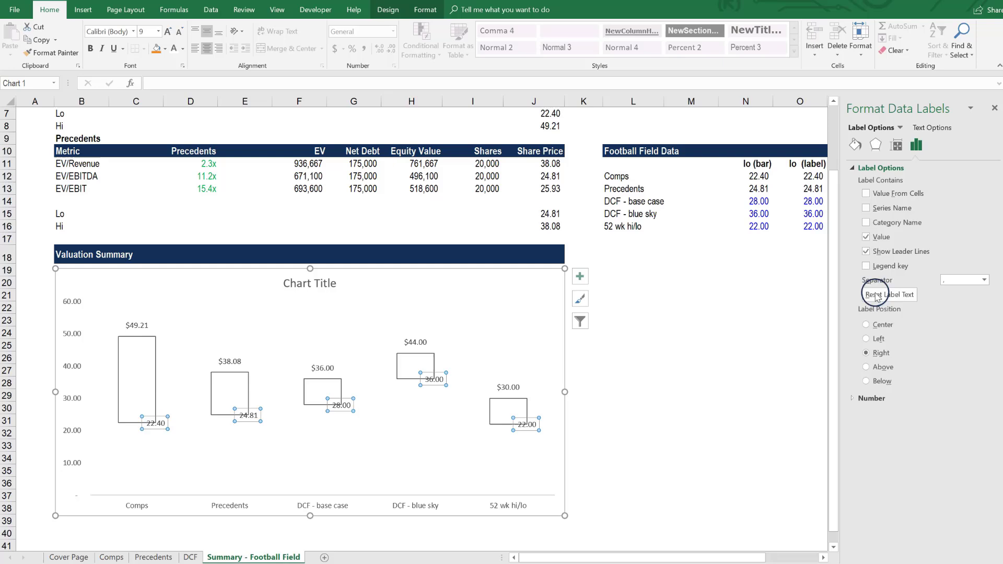
{"action": "left_click", "coordinate": [882, 381]}
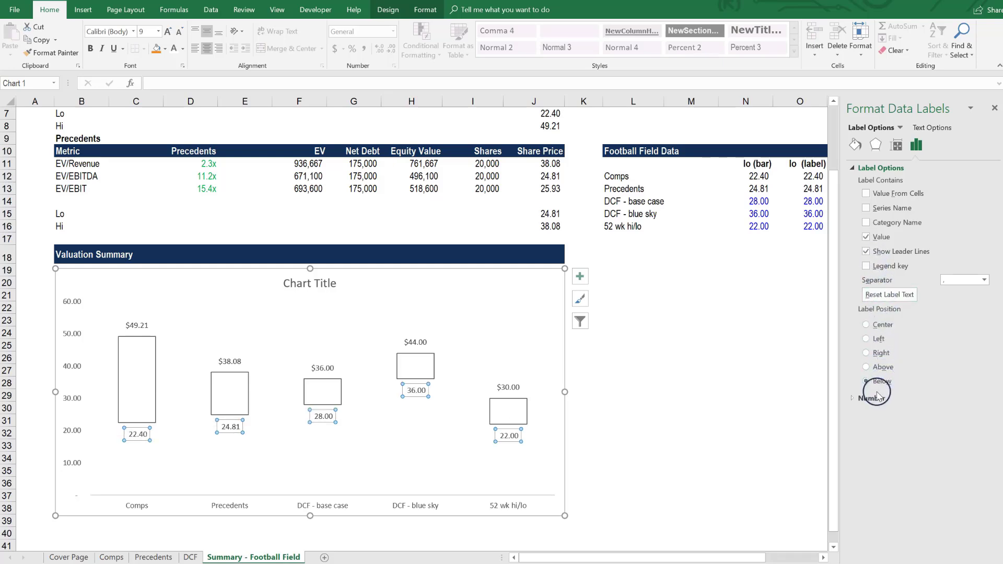
{"action": "left_click", "coordinate": [871, 398]}
{"action": "left_click", "coordinate": [886, 424]}
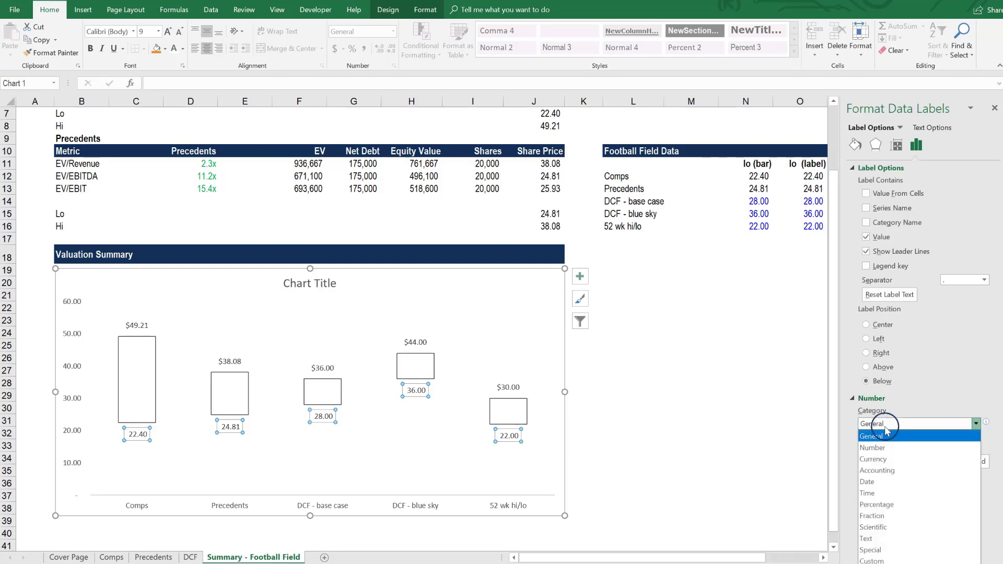
{"action": "left_click", "coordinate": [884, 455]}
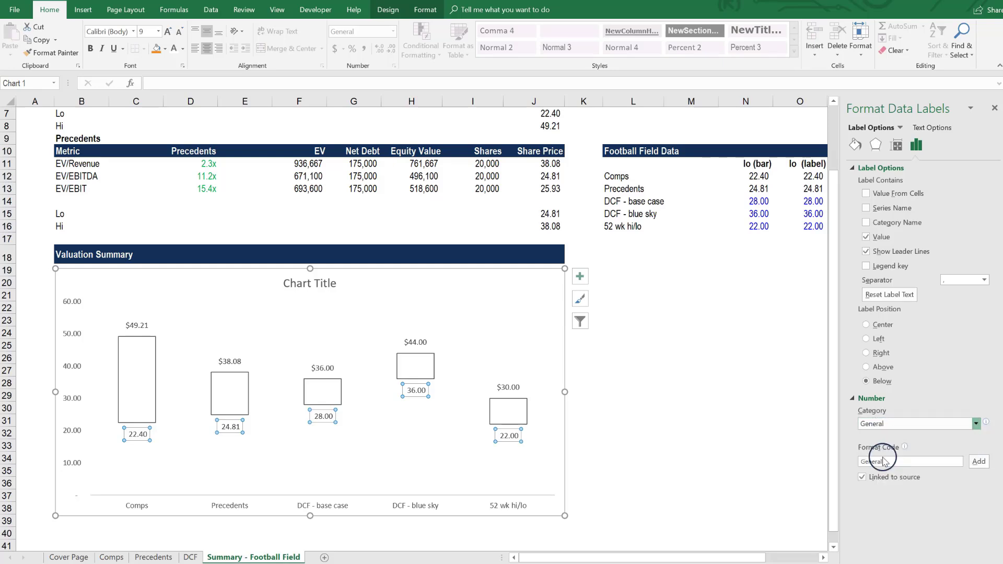
{"action": "left_click", "coordinate": [412, 368]}
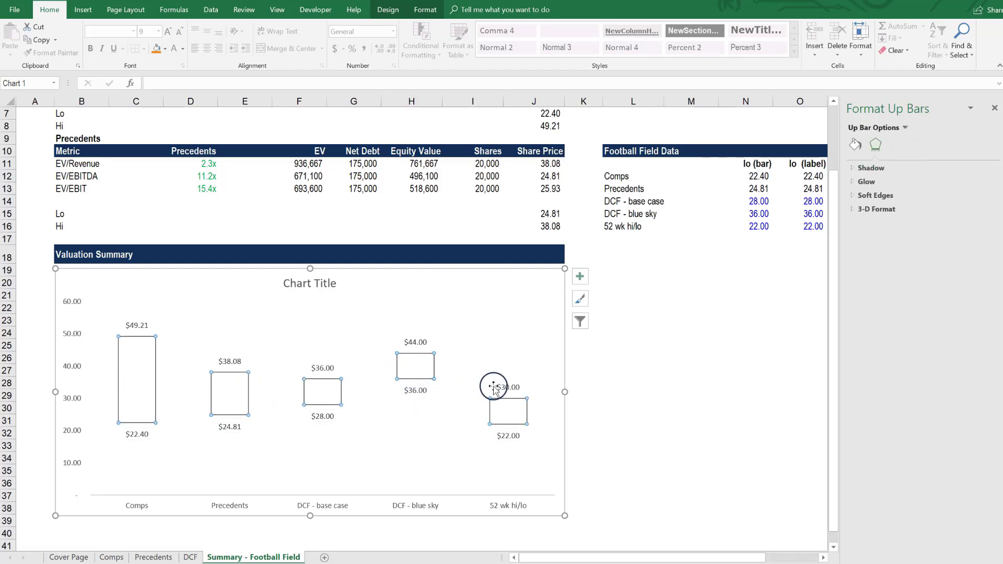
- Give the floating up bars a solid teal fill, replacing a trial navy
{"action": "left_click", "coordinate": [854, 145]}
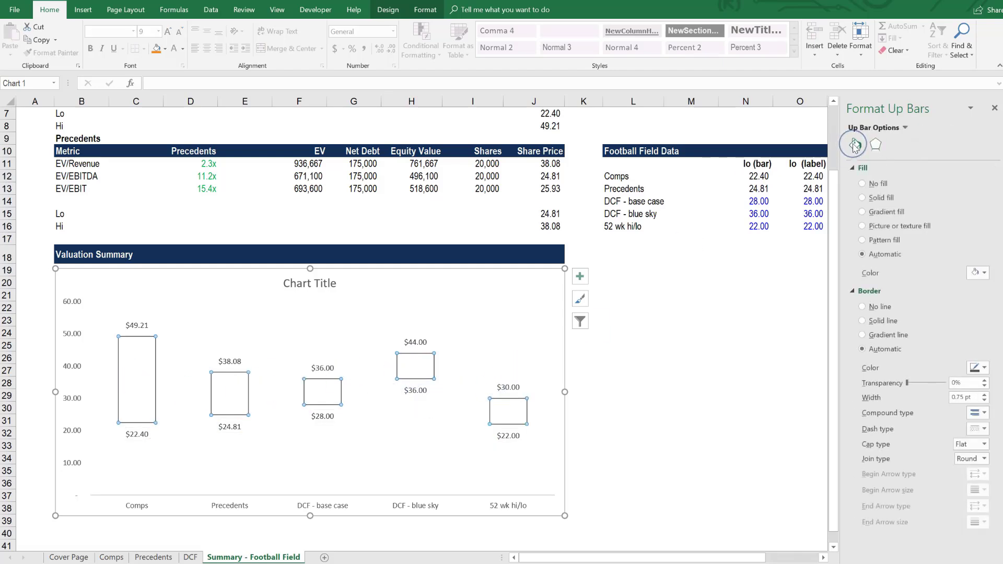
{"action": "left_click", "coordinate": [862, 198]}
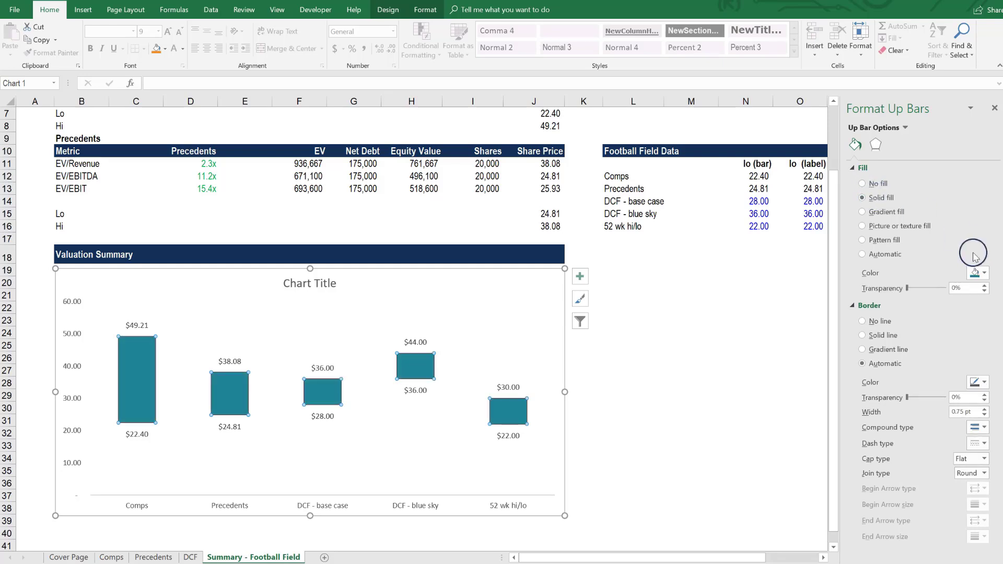
{"action": "left_click", "coordinate": [978, 273]}
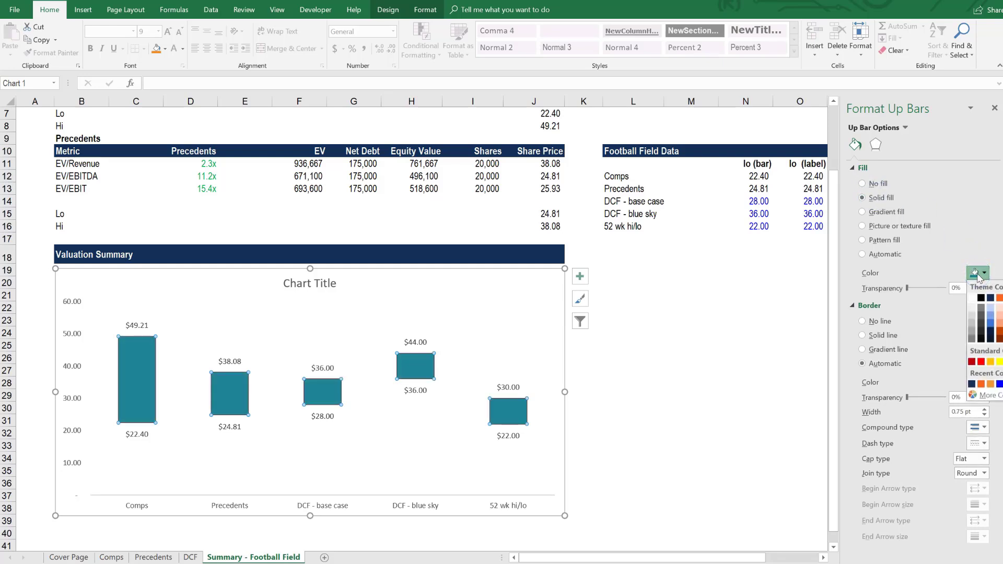
{"action": "left_click", "coordinate": [971, 383]}
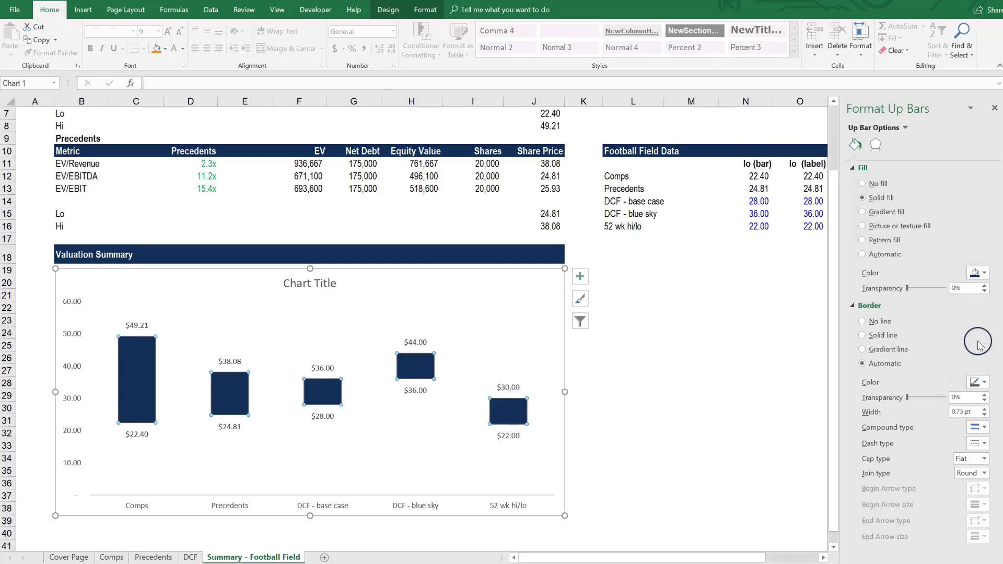
{"action": "left_click", "coordinate": [978, 273]}
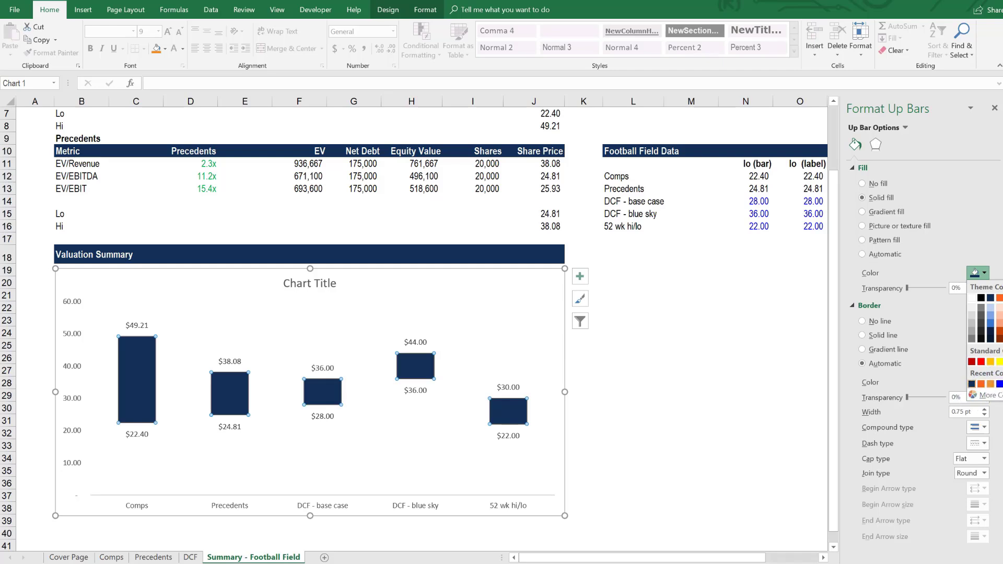
{"action": "left_click", "coordinate": [1000, 384]}
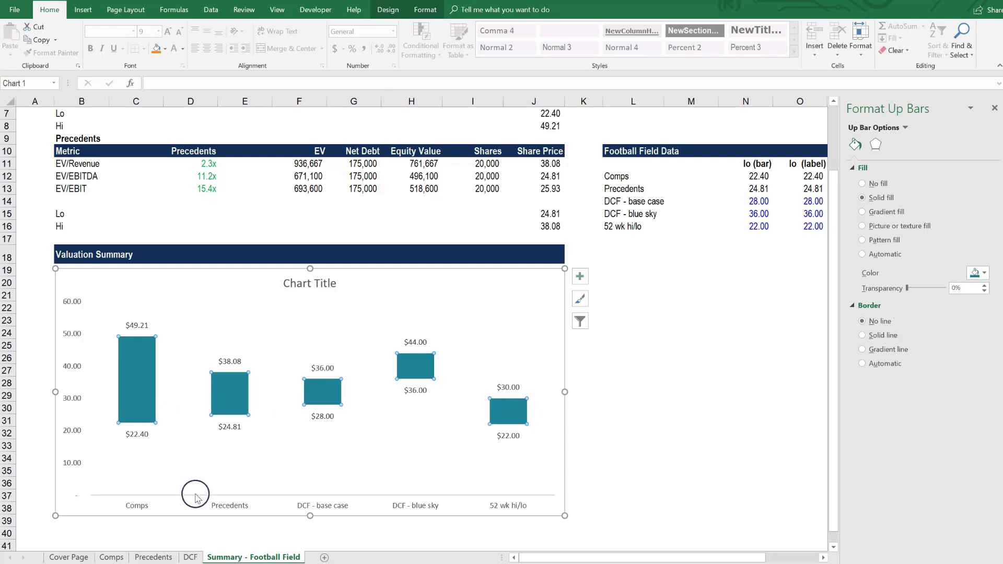
{"action": "left_click", "coordinate": [743, 449]}
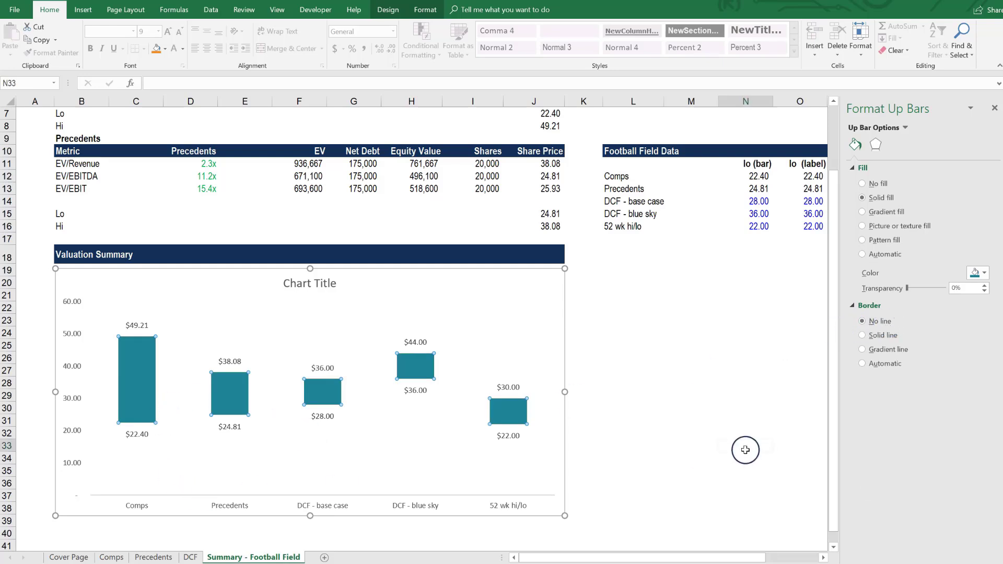
- Set the chart area to No fill and No line border
{"action": "left_click", "coordinate": [76, 271]}
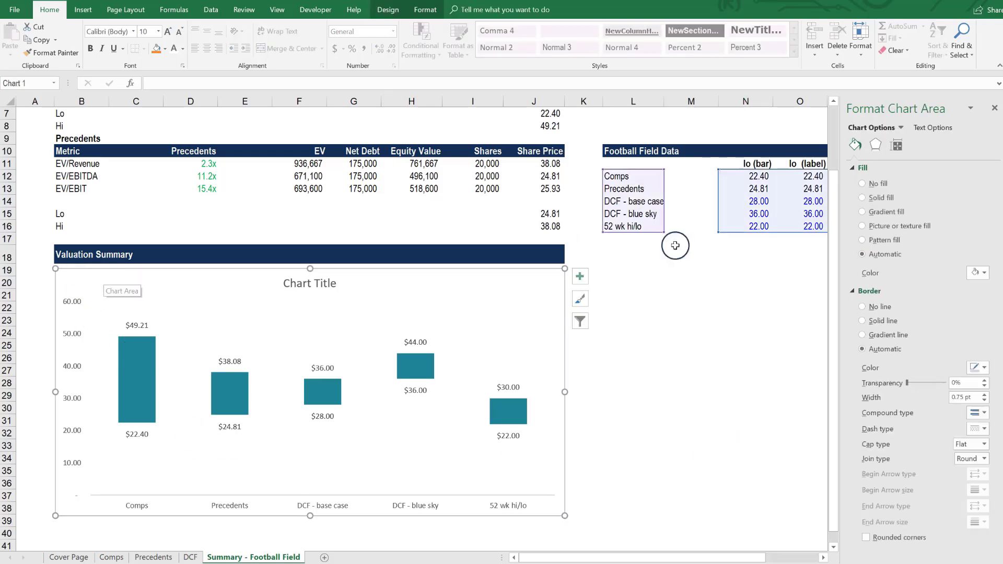
{"action": "left_click", "coordinate": [873, 183]}
{"action": "left_click", "coordinate": [862, 286]}
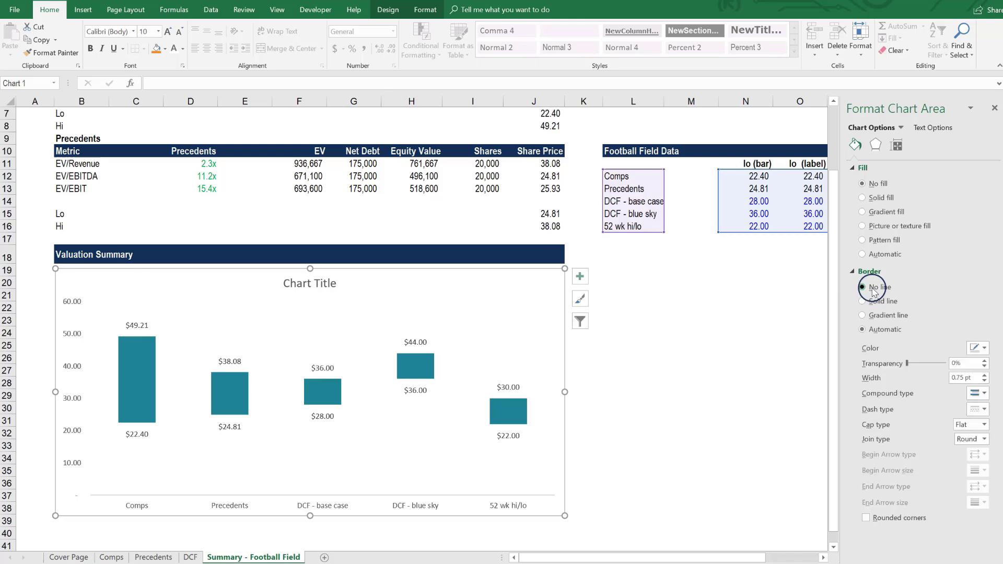
{"action": "left_click", "coordinate": [667, 368]}
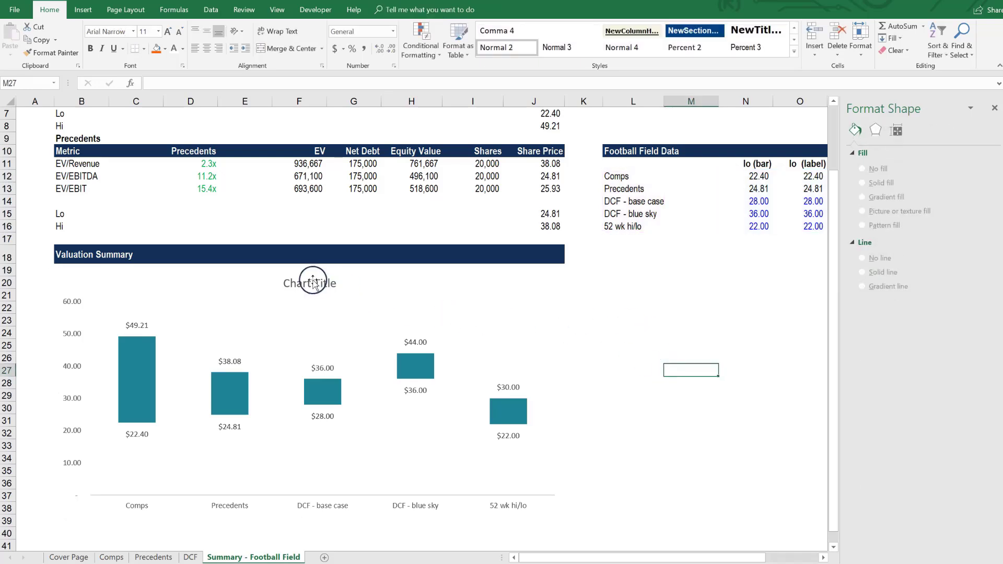
- Replace the chart title text with 'Valuation Summary'
{"action": "left_click", "coordinate": [287, 277]}
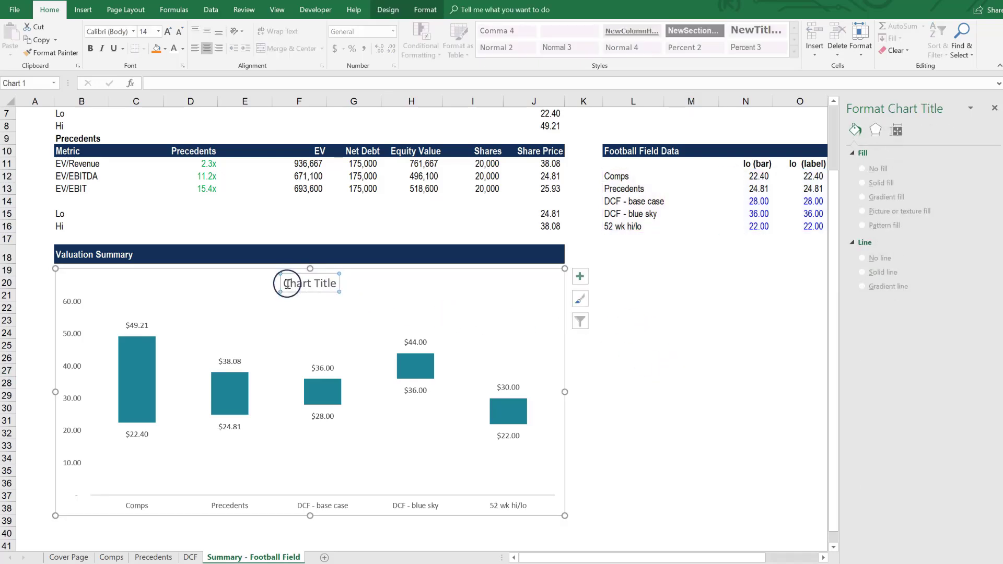
{"action": "left_click_drag", "start_coordinate": [282, 282], "coordinate": [339, 280]}
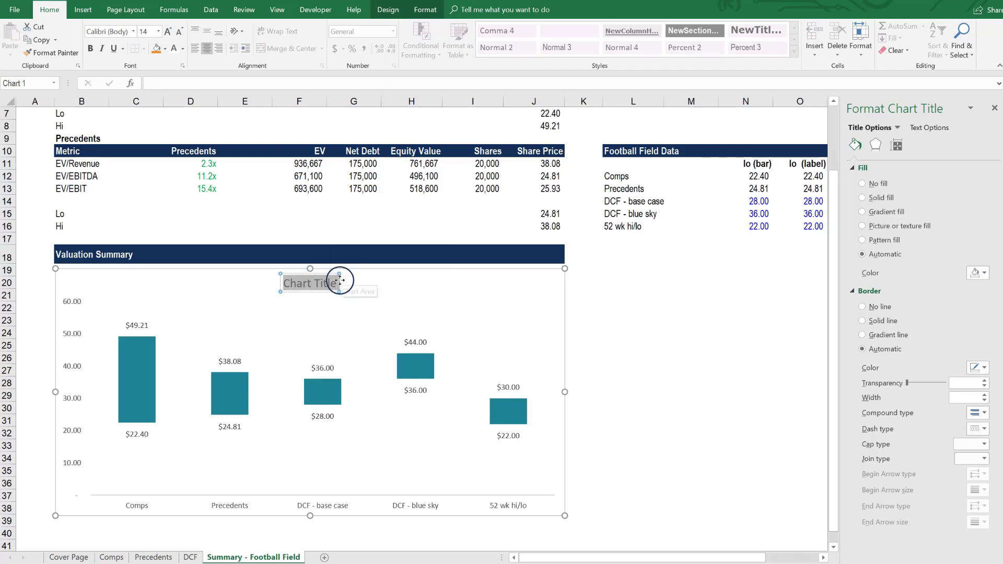
{"action": "type", "text": "Valuation Summary"}
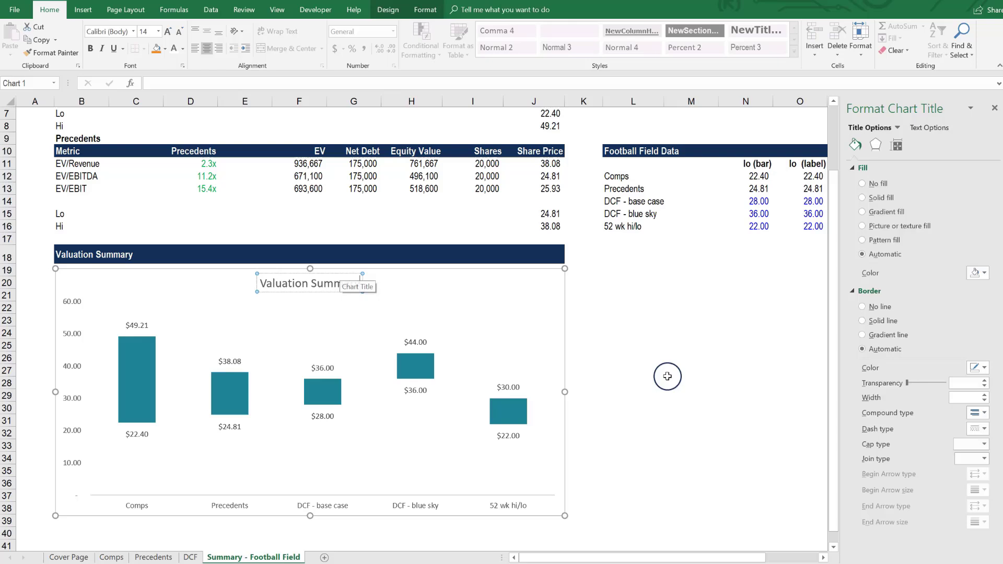
{"action": "left_click", "coordinate": [667, 376]}
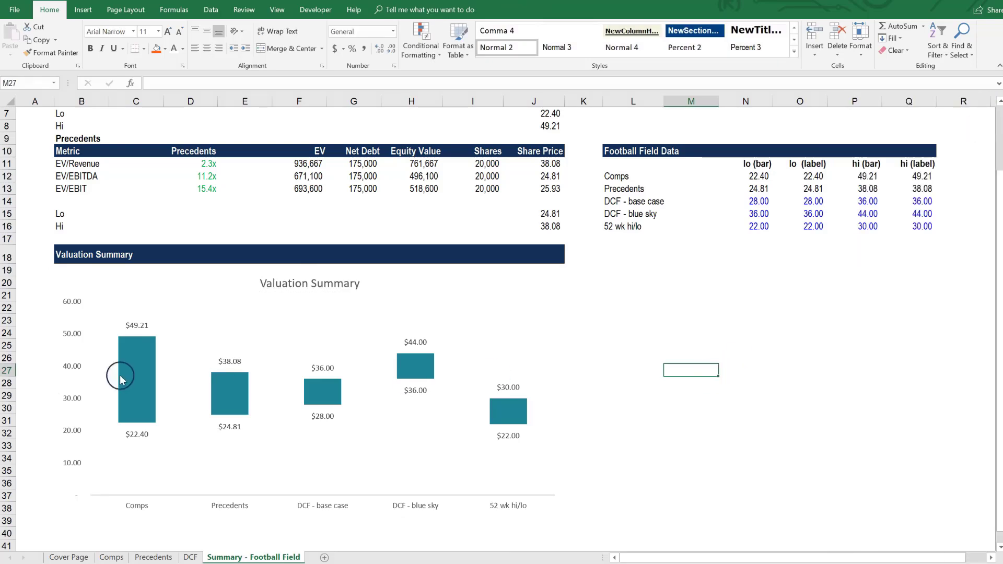
- Set the vertical value axis minimum to 10
{"action": "left_click", "coordinate": [78, 340]}
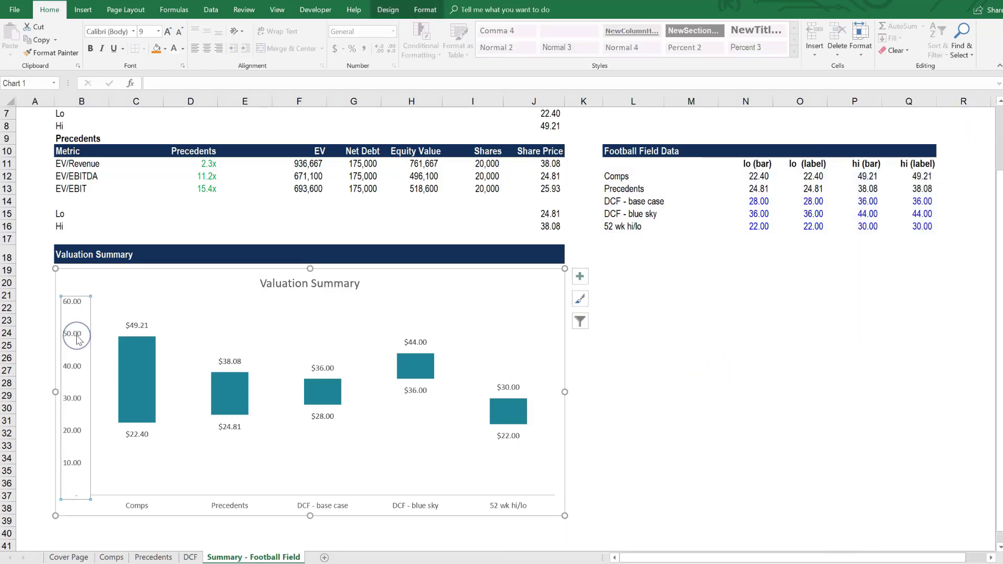
{"action": "right_click", "coordinate": [79, 340]}
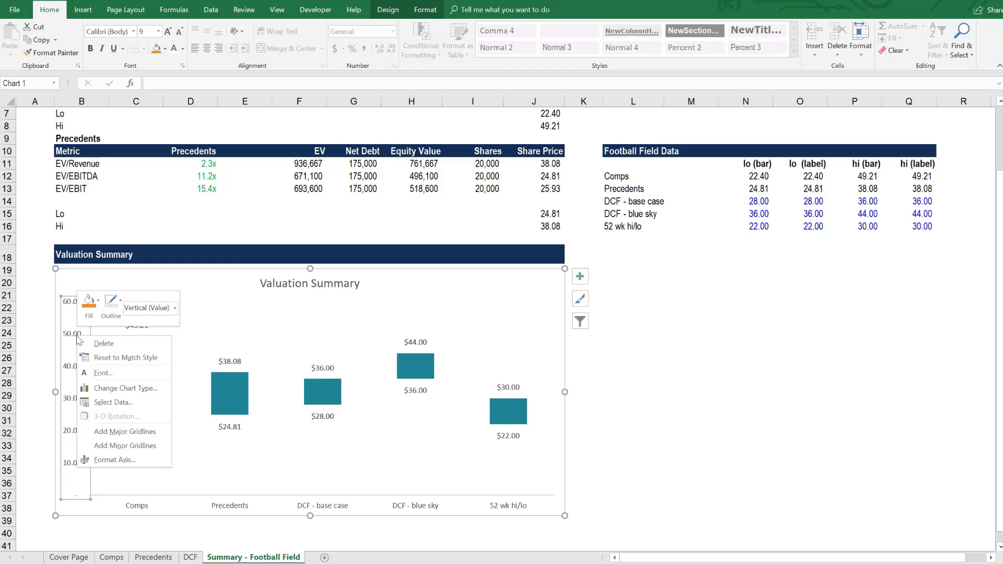
{"action": "left_click", "coordinate": [116, 463]}
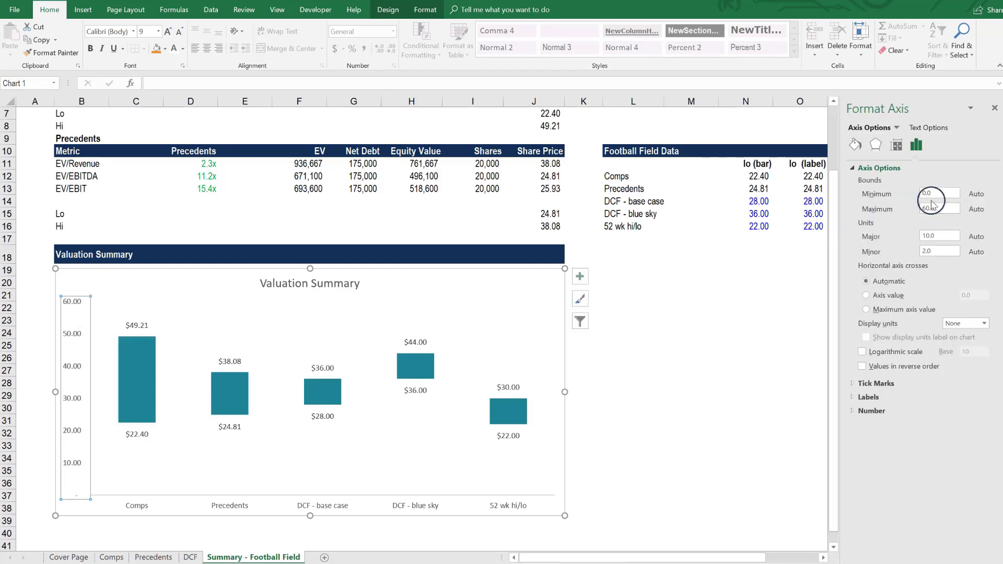
{"action": "double_click", "coordinate": [928, 193]}
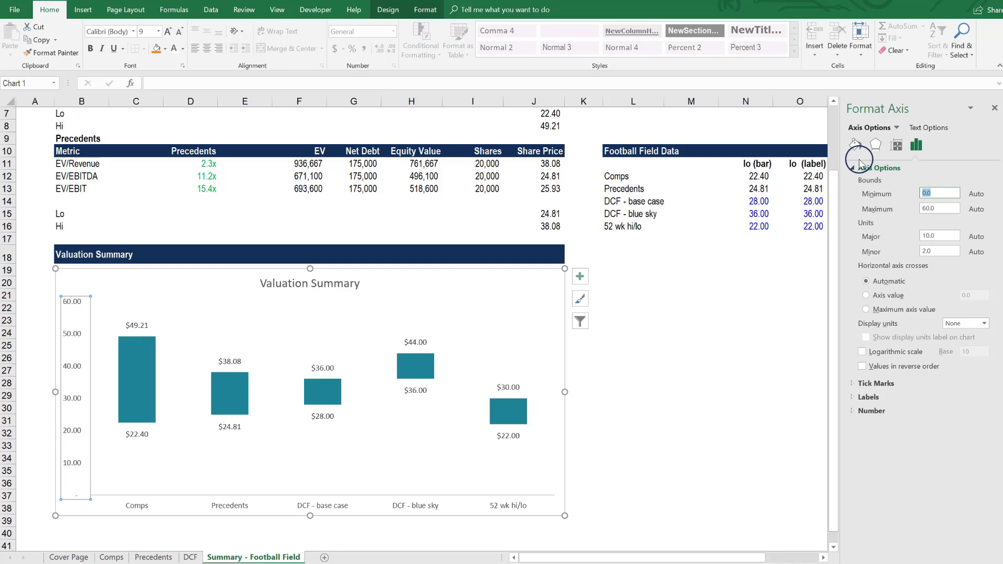
{"action": "type", "text": "10"}
{"action": "left_click", "coordinate": [858, 158]}
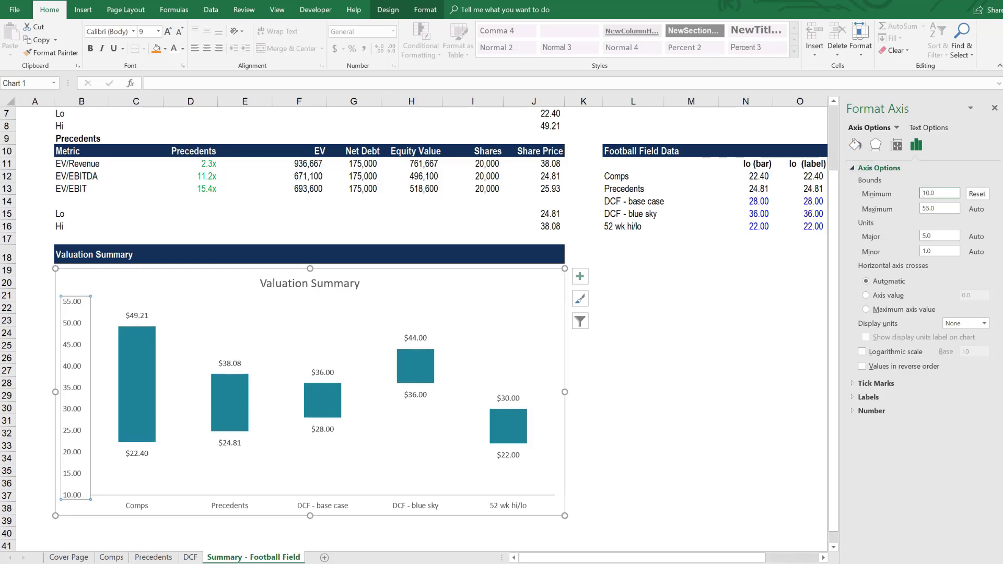
- Give the vertical axis a solid grey line
{"action": "left_click", "coordinate": [855, 145]}
{"action": "left_click", "coordinate": [880, 322]}
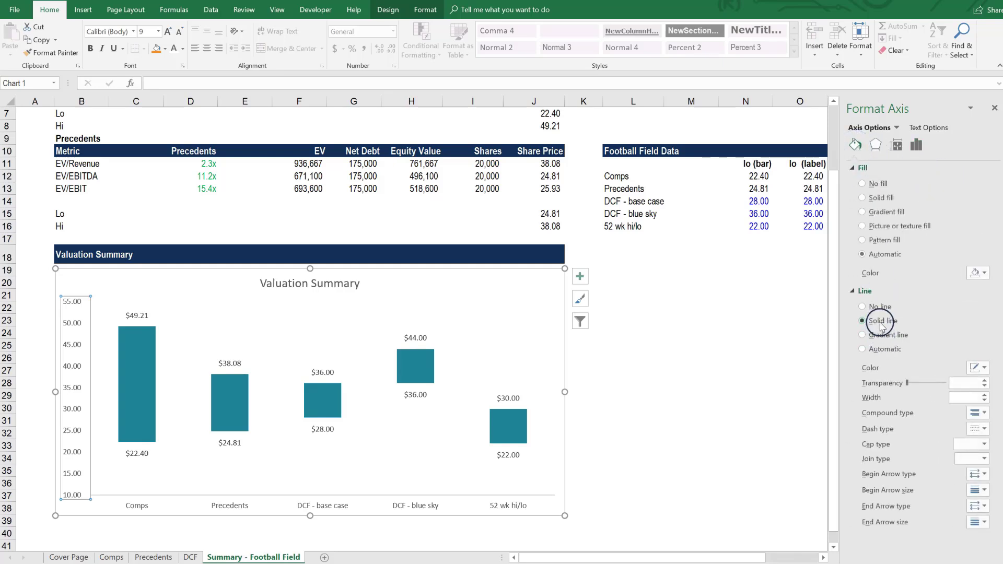
{"action": "left_click", "coordinate": [975, 368]}
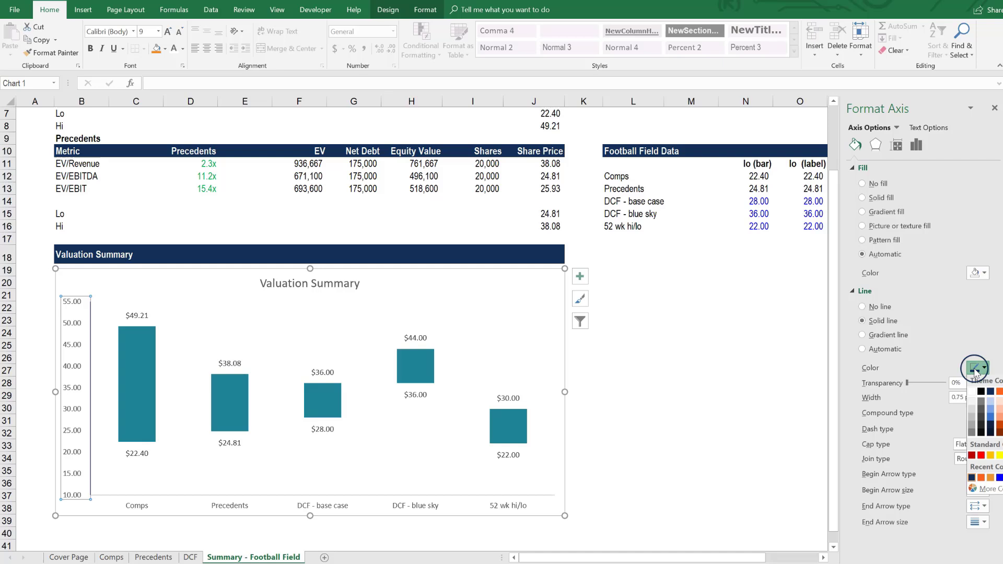
{"action": "left_click", "coordinate": [981, 407]}
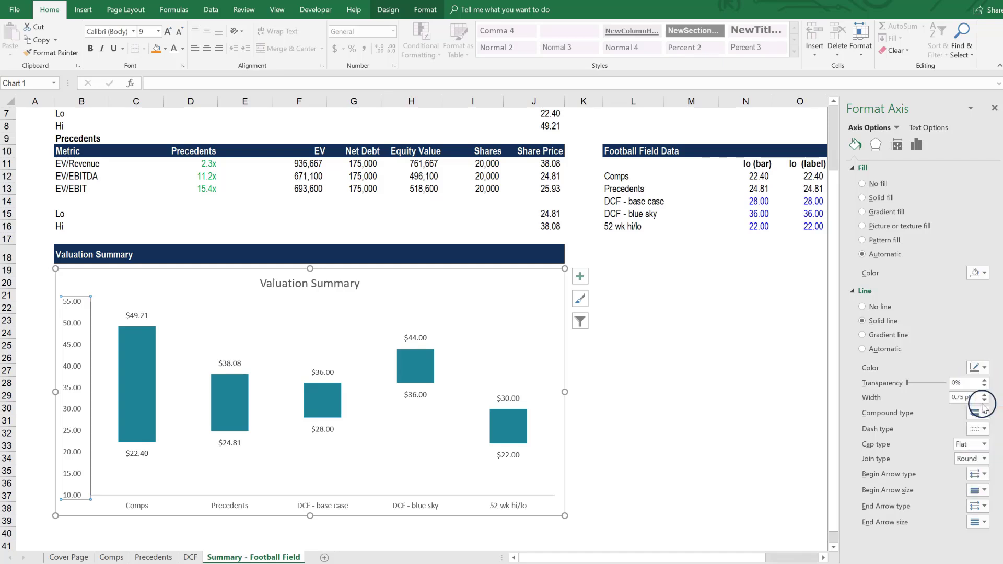
{"action": "left_click", "coordinate": [975, 368]}
{"action": "left_click", "coordinate": [970, 432]}
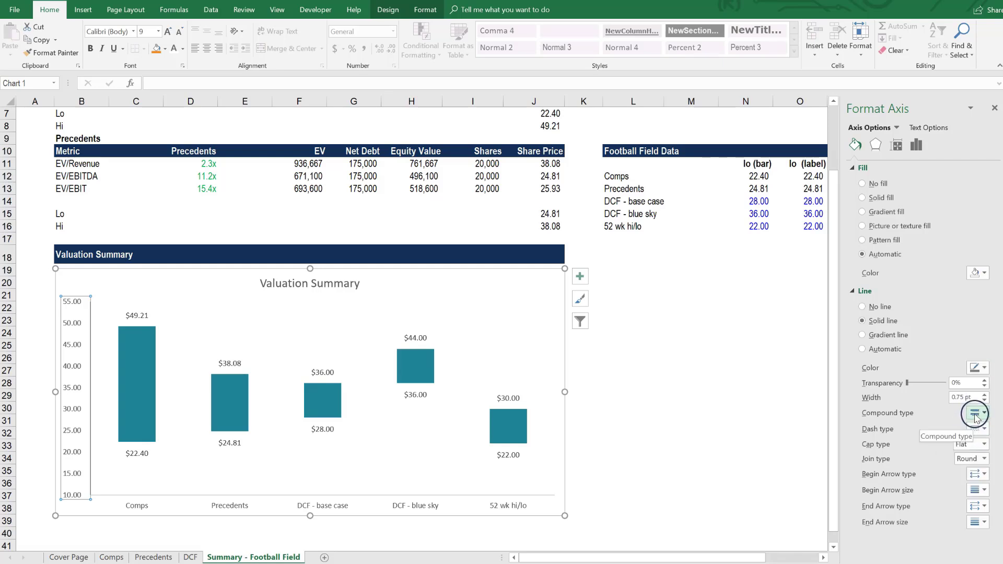
{"action": "left_click", "coordinate": [972, 368]}
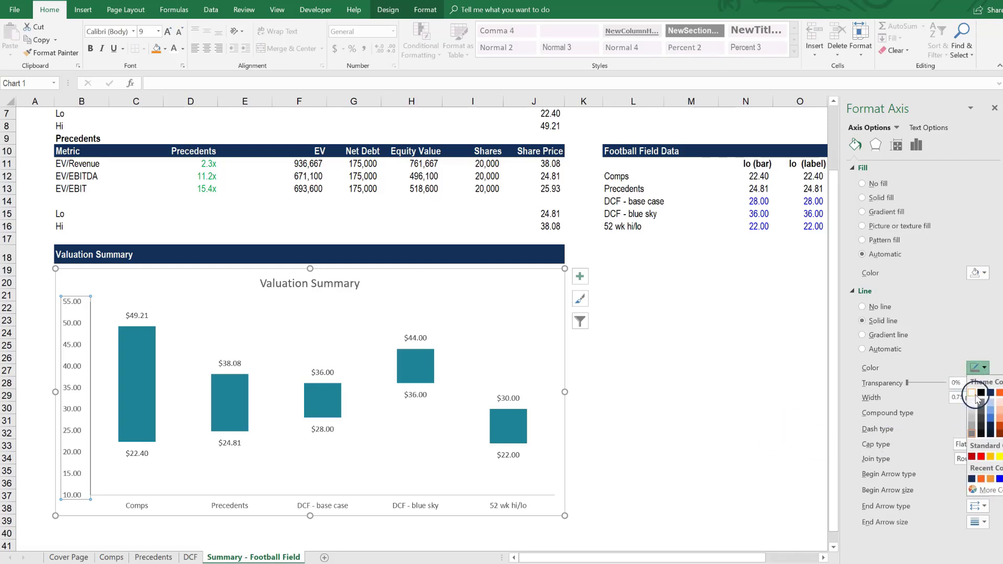
{"action": "left_click", "coordinate": [972, 433]}
{"action": "left_click", "coordinate": [702, 412]}
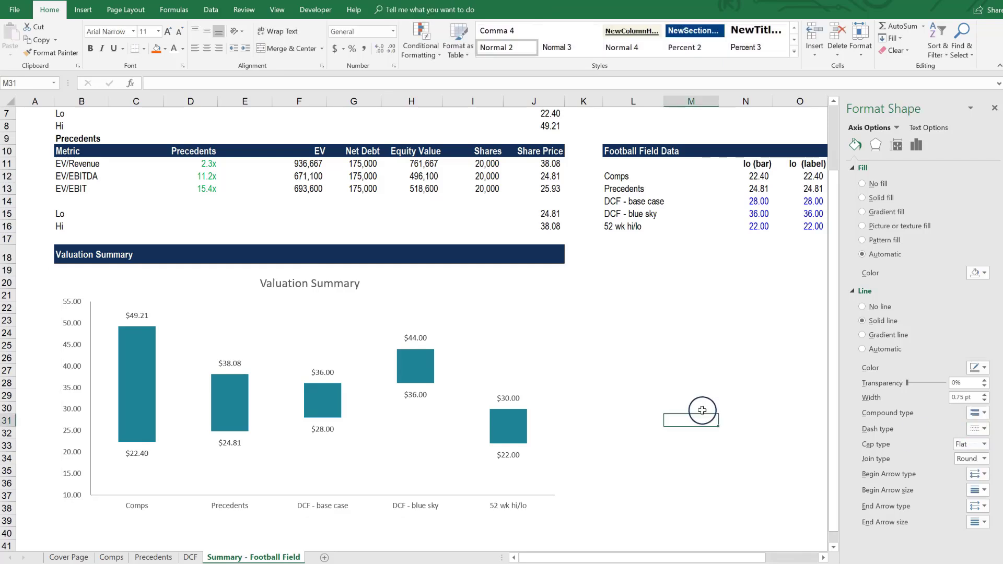
- Give the horizontal category axis a solid grey line
{"action": "right_click", "coordinate": [242, 508]}
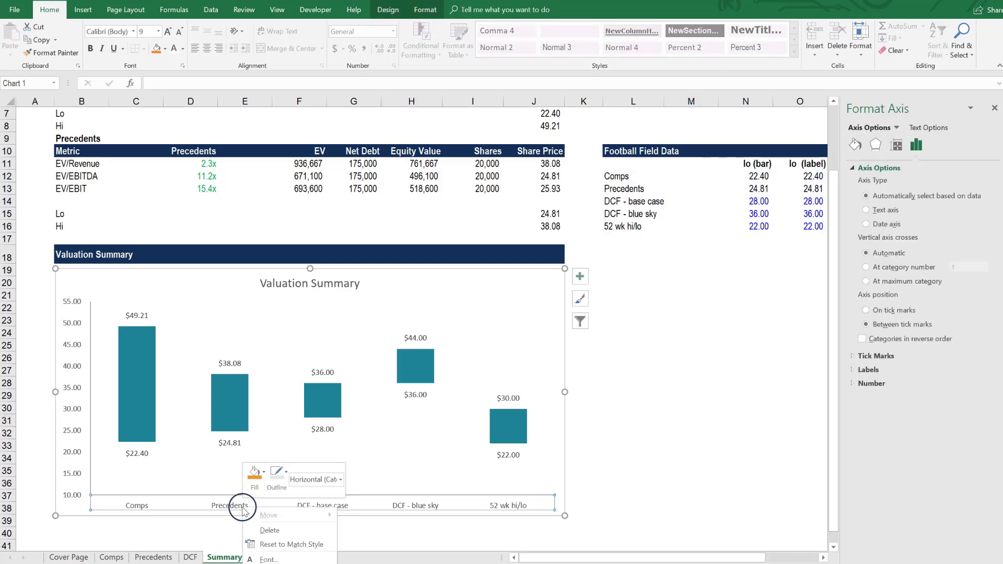
{"action": "key", "text": "Escape"}
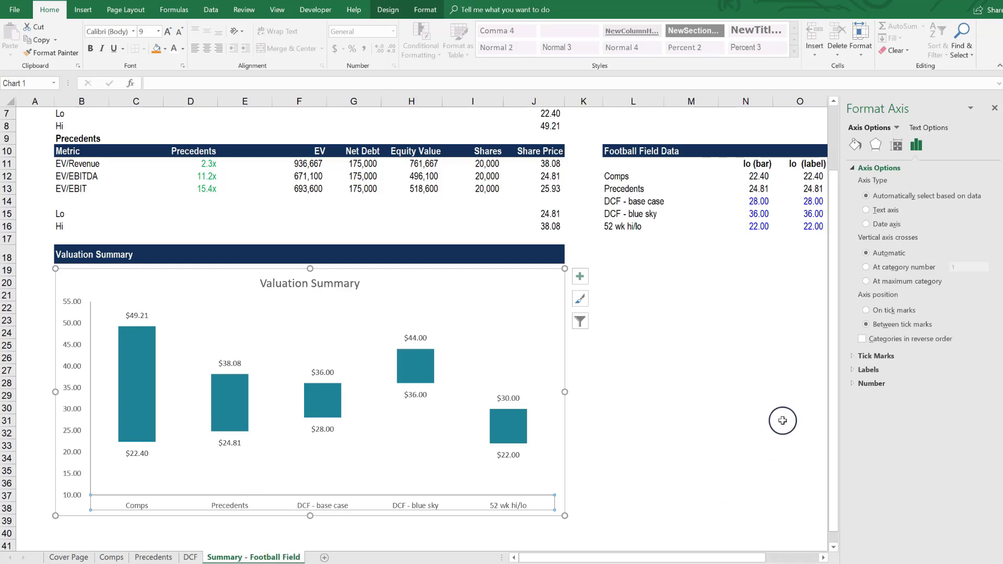
{"action": "left_click", "coordinate": [855, 146]}
{"action": "left_click", "coordinate": [882, 321]}
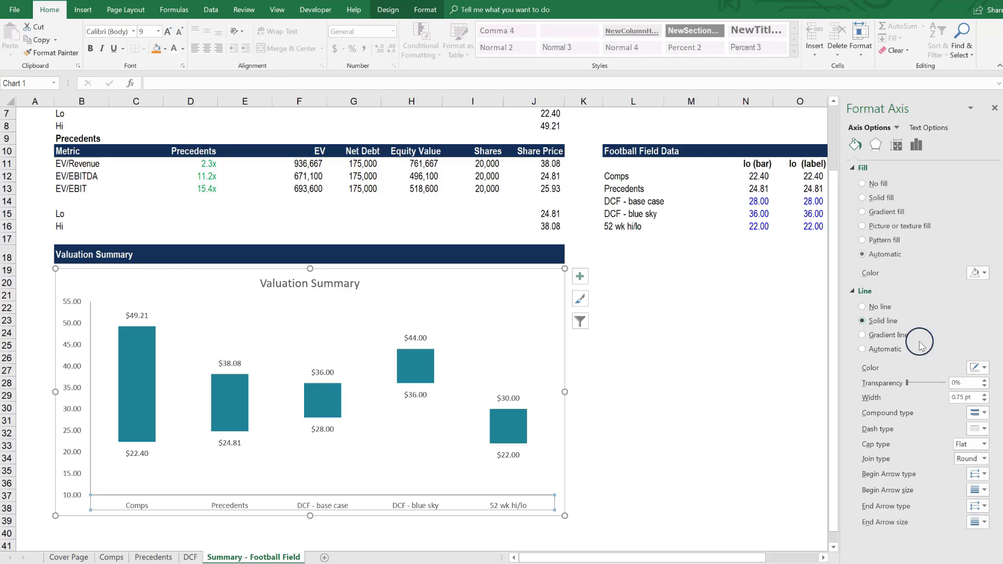
{"action": "left_click", "coordinate": [976, 368]}
{"action": "left_click", "coordinate": [972, 426]}
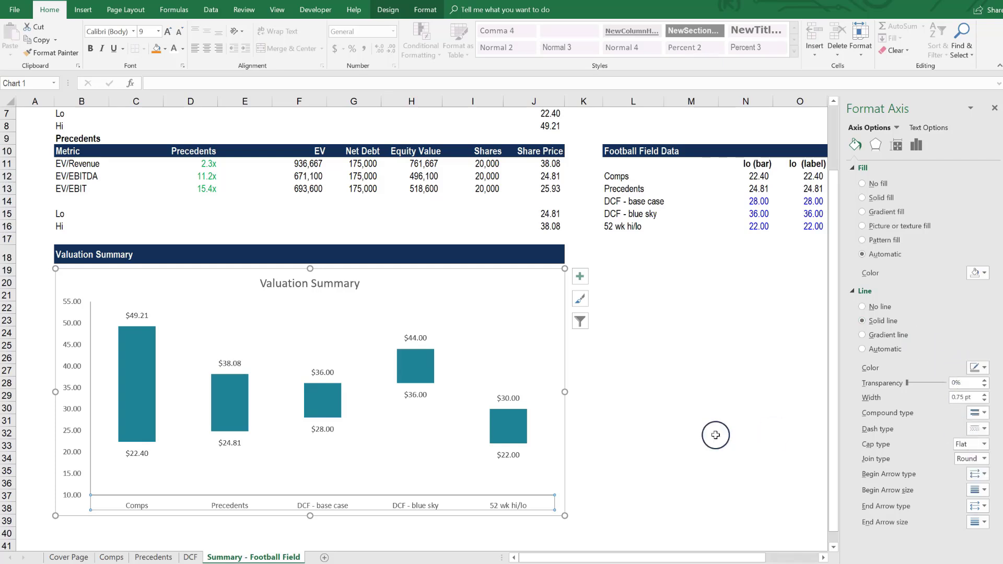
{"action": "left_click", "coordinate": [699, 433]}
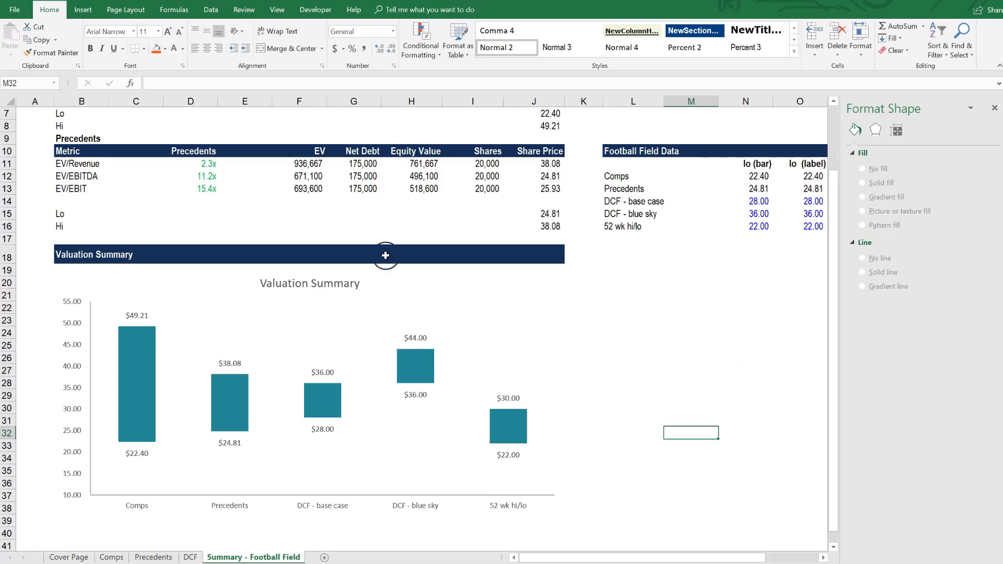
- Append ' - Equity Value per Share ($)' so the title reads 'Valuation Summary - Equity Value per Share ($)'
{"action": "left_click", "coordinate": [331, 283]}
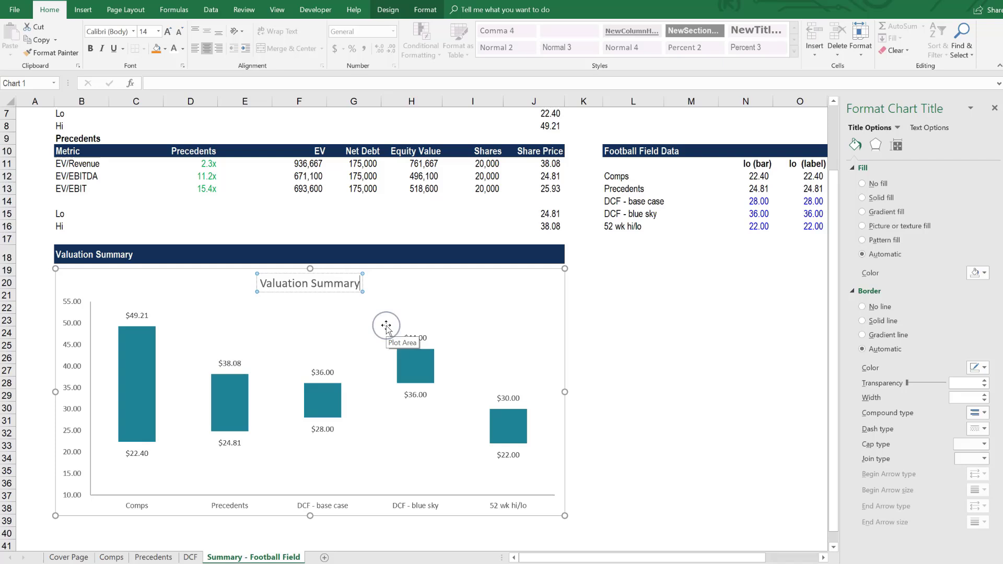
{"action": "type", "text": "-"}
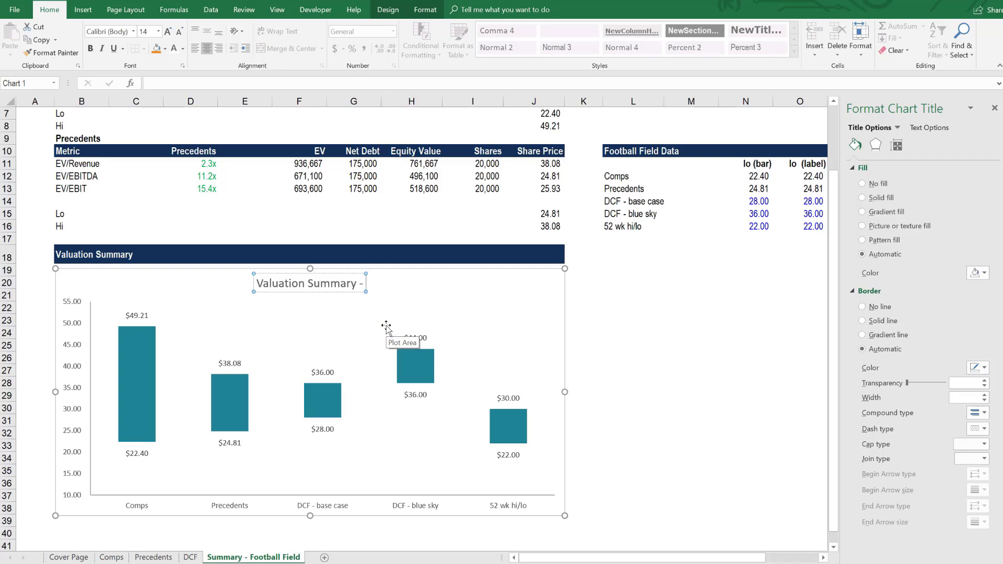
{"action": "type", "text": " Equity Valu"}
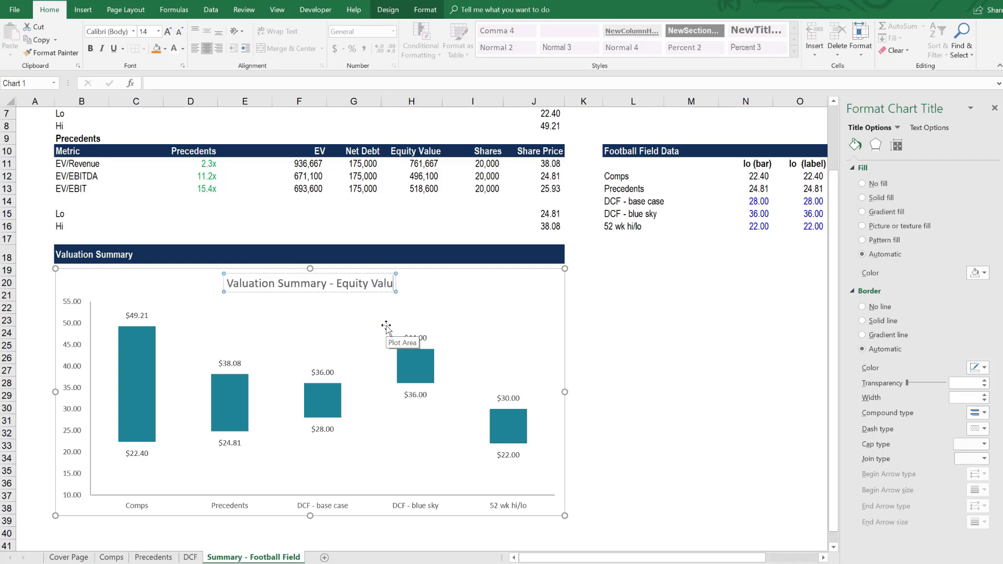
{"action": "type", "text": "e per Sha"}
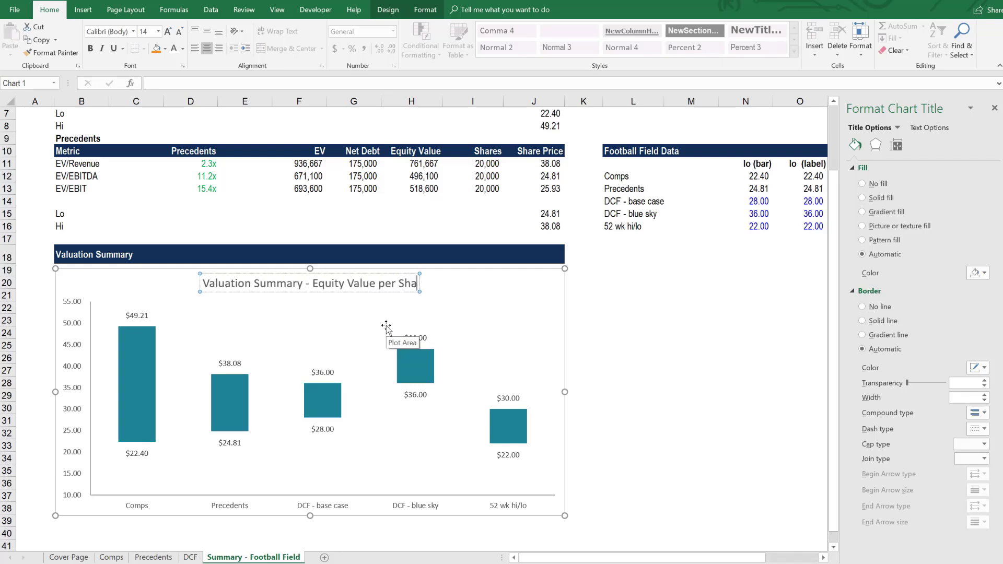
{"action": "type", "text": "re ($)"}
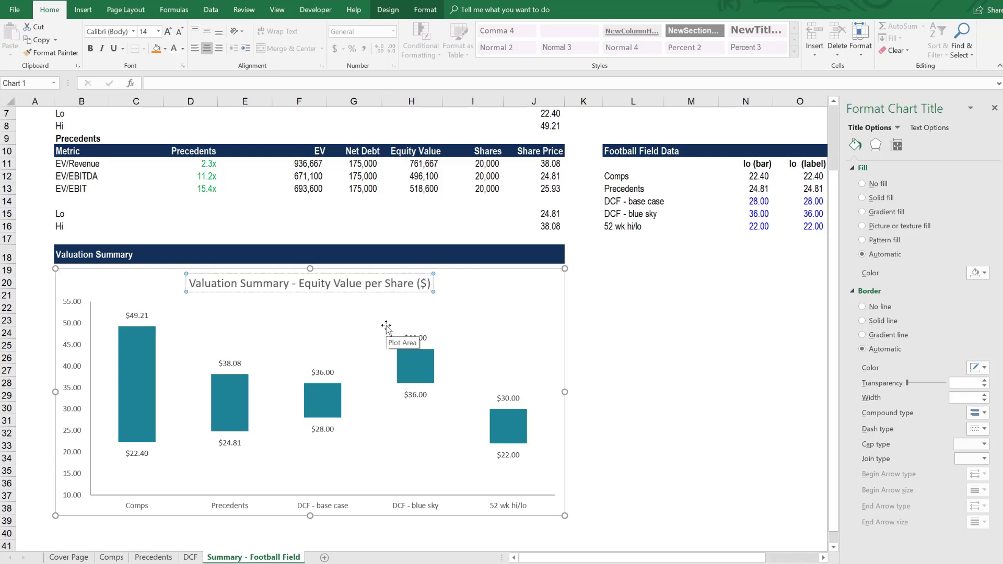
{"action": "left_click", "coordinate": [627, 331]}
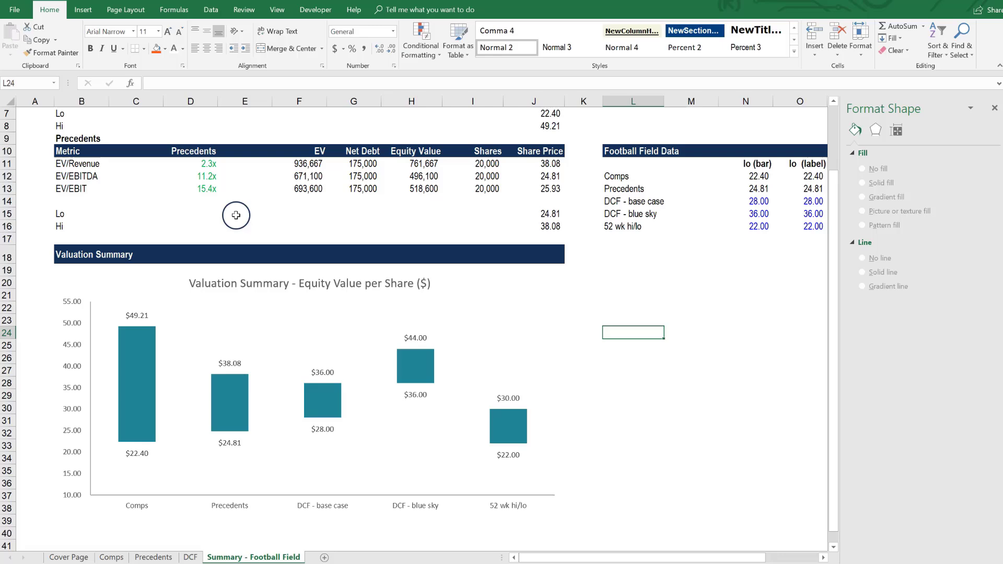
- Draw a horizontal straight line on the sheet to the right of the chart
{"action": "left_click", "coordinate": [84, 11]}
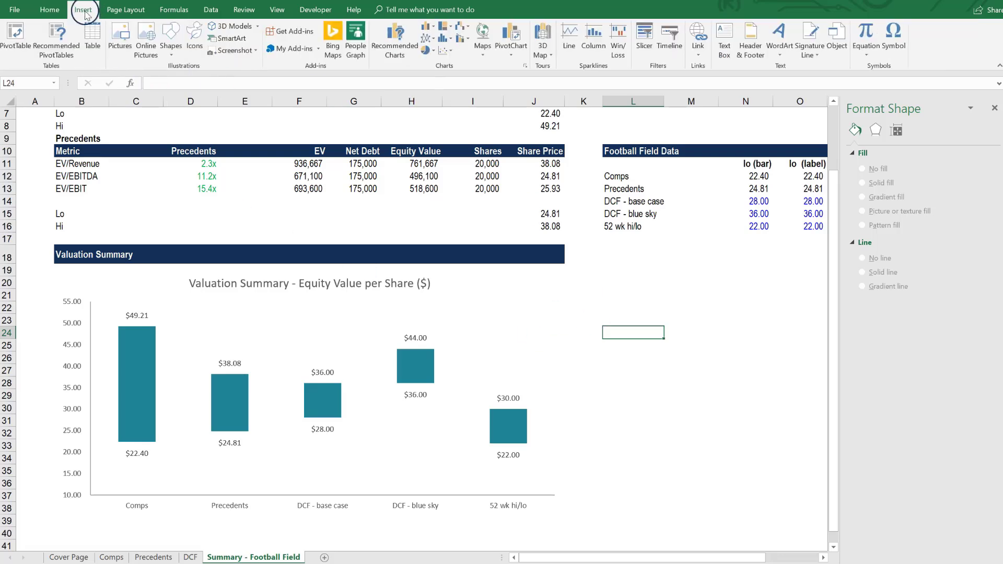
{"action": "left_click", "coordinate": [172, 52]}
{"action": "left_click", "coordinate": [177, 79]}
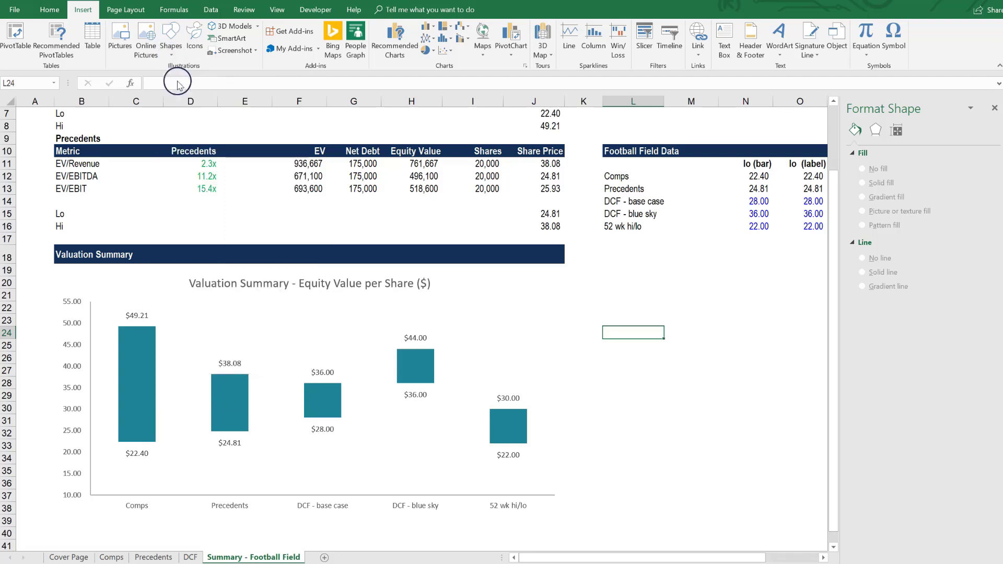
{"action": "left_click_drag", "start_coordinate": [589, 302], "coordinate": [785, 303]}
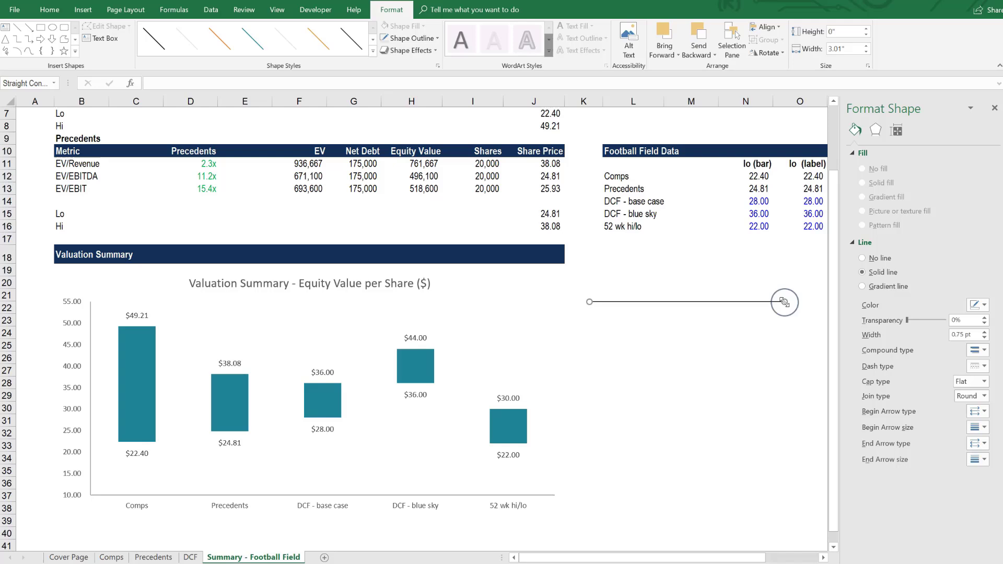
- Format the line as orange, 1.25 pt wide, with a dashed style
{"action": "right_click", "coordinate": [784, 302]}
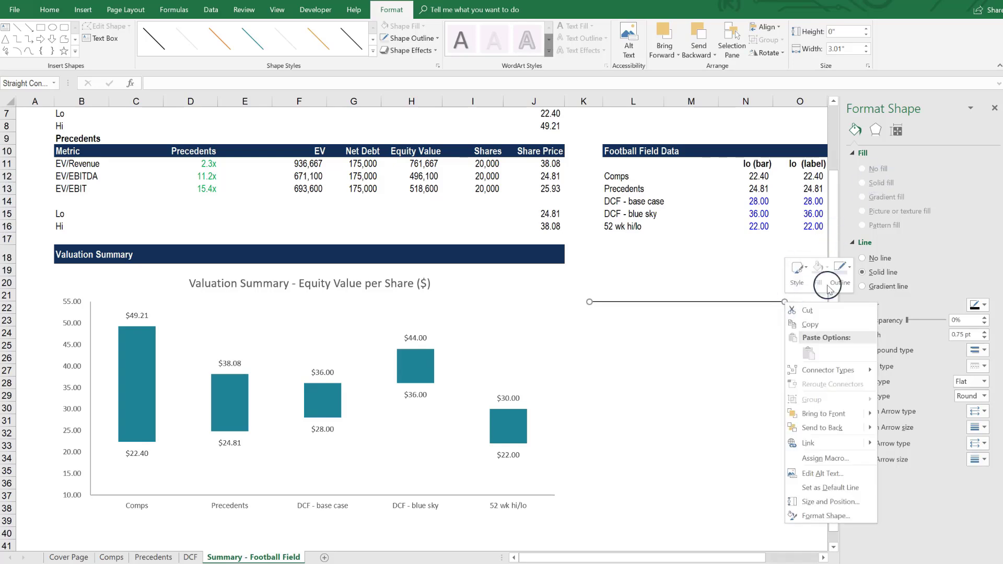
{"action": "left_click", "coordinate": [810, 517]}
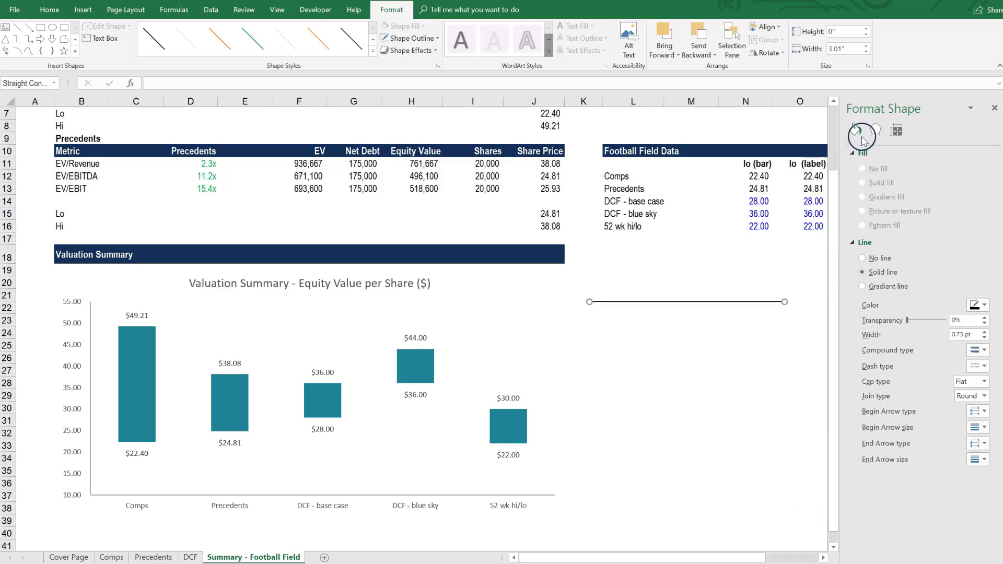
{"action": "left_click", "coordinate": [983, 305]}
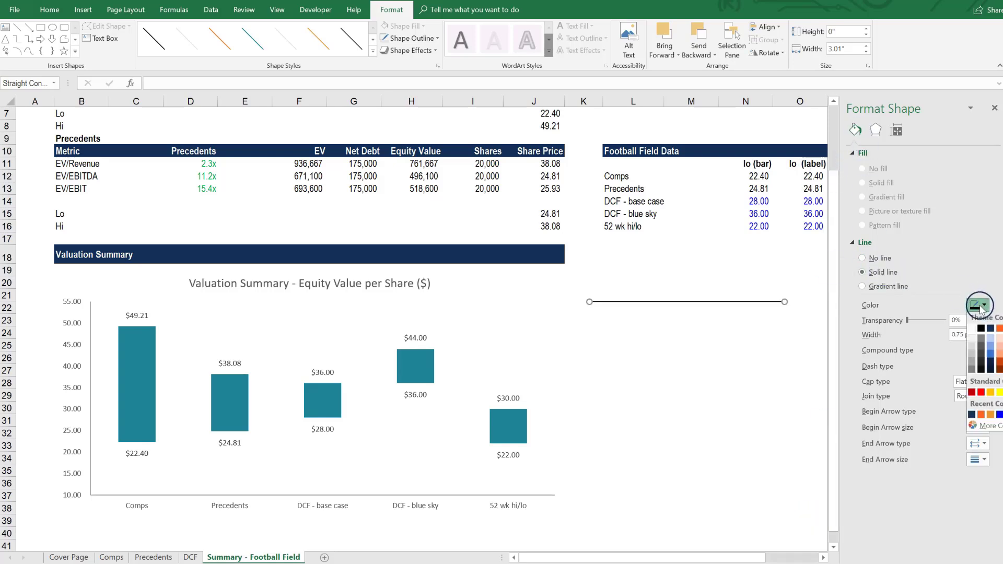
{"action": "left_click", "coordinate": [991, 415]}
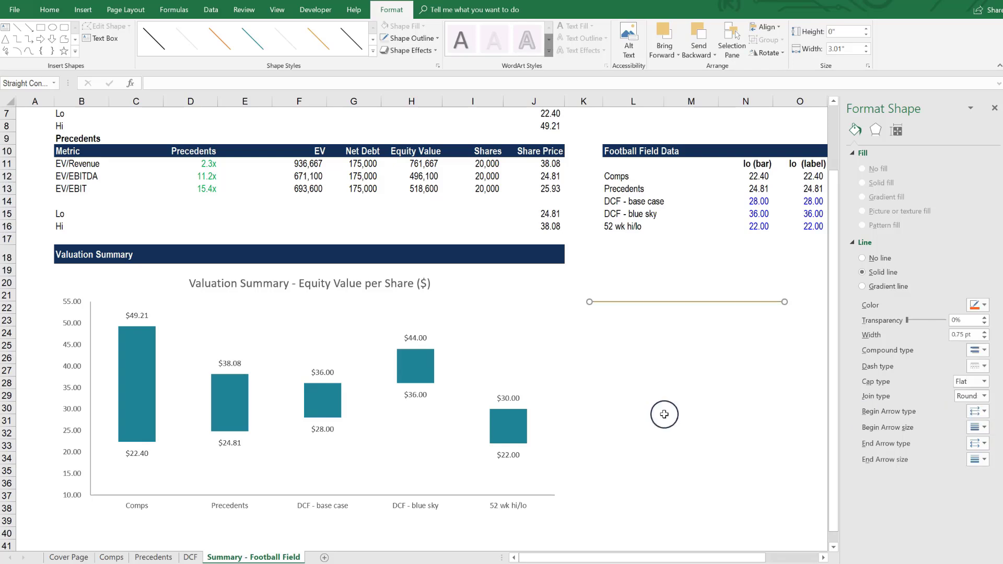
{"action": "left_click", "coordinate": [983, 333]}
{"action": "left_click", "coordinate": [984, 333]}
{"action": "left_click", "coordinate": [983, 366]}
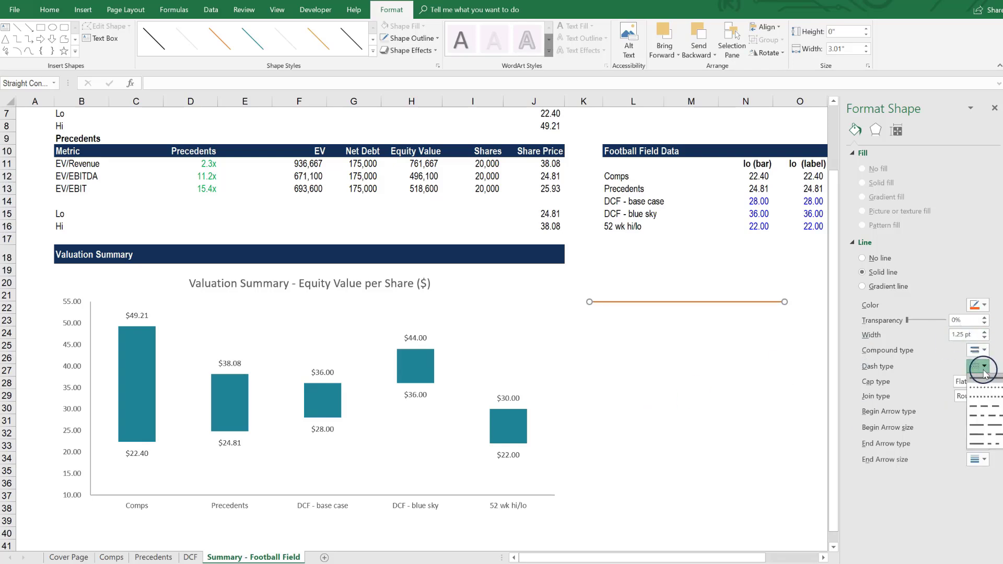
{"action": "left_click", "coordinate": [981, 405]}
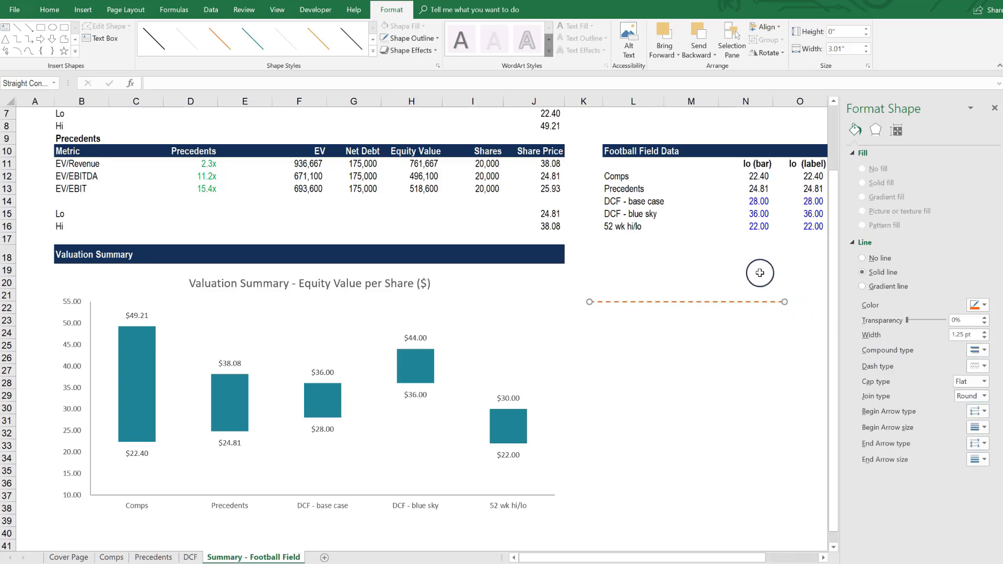
- Position the dashed orange line across all five bars at roughly the 29 level
{"action": "left_click_drag", "start_coordinate": [759, 300], "coordinate": [554, 409]}
{"action": "left_click", "coordinate": [335, 410]}
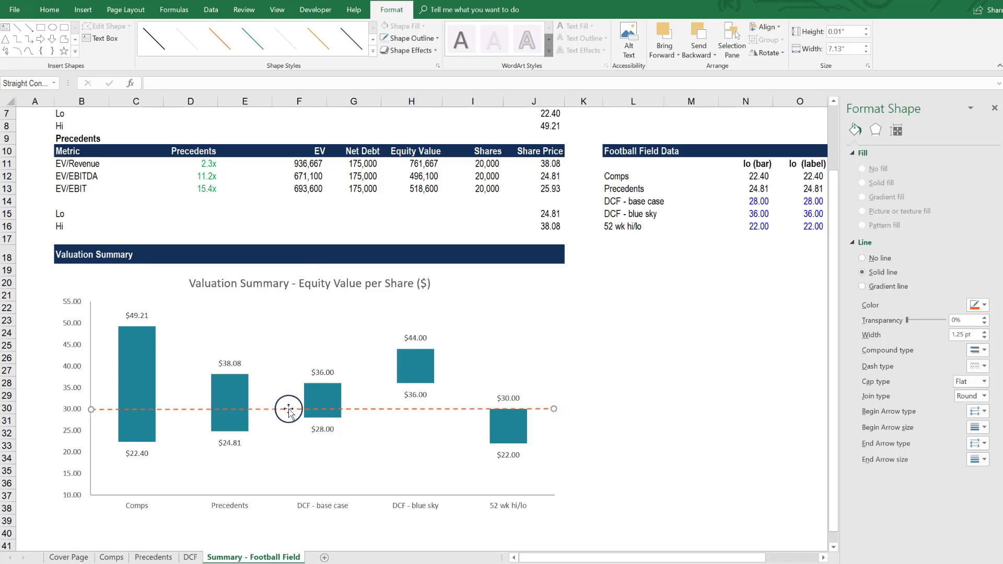
{"action": "left_click_drag", "start_coordinate": [289, 410], "coordinate": [284, 415]}
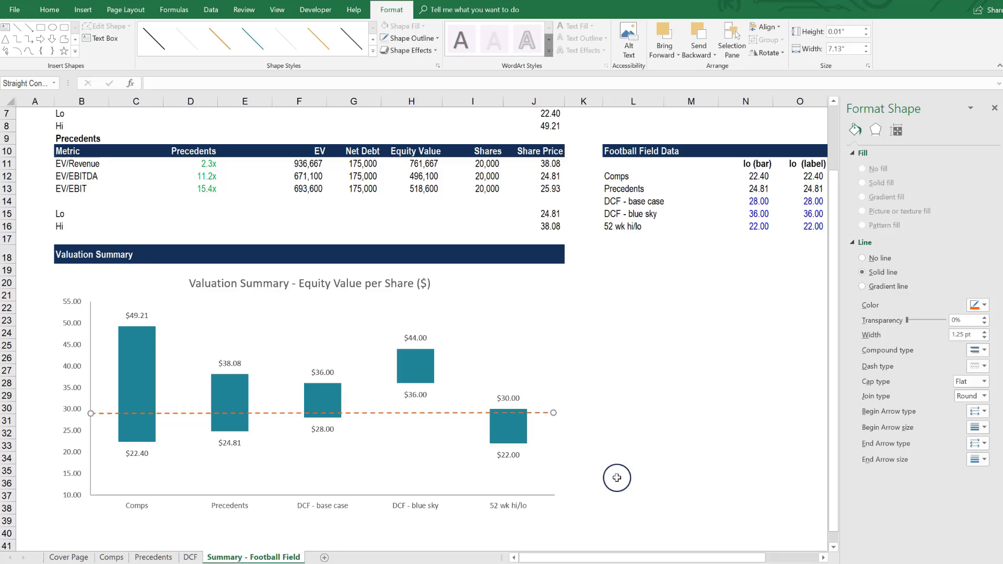
{"action": "left_click", "coordinate": [587, 470]}
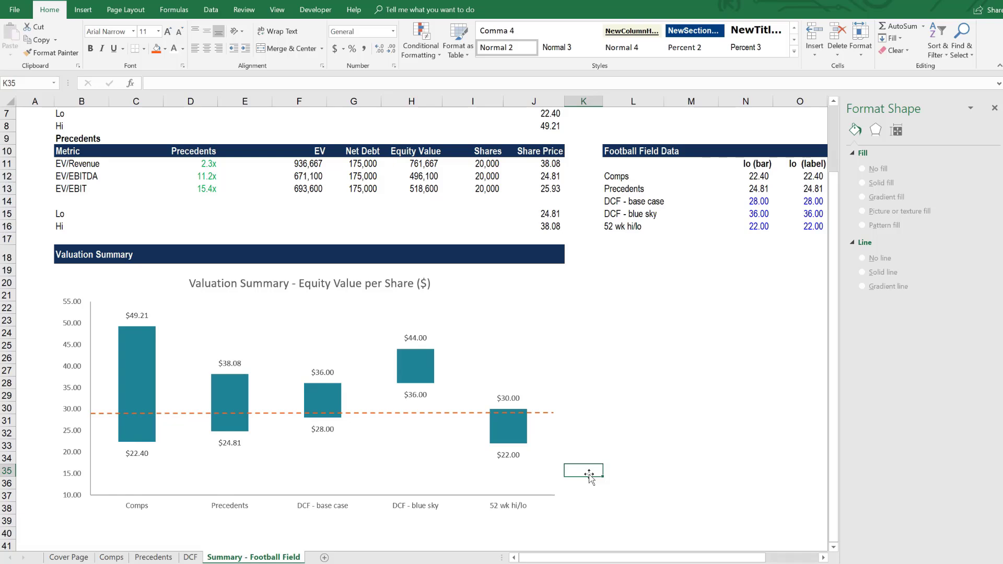
{"action": "key", "text": "Up"}
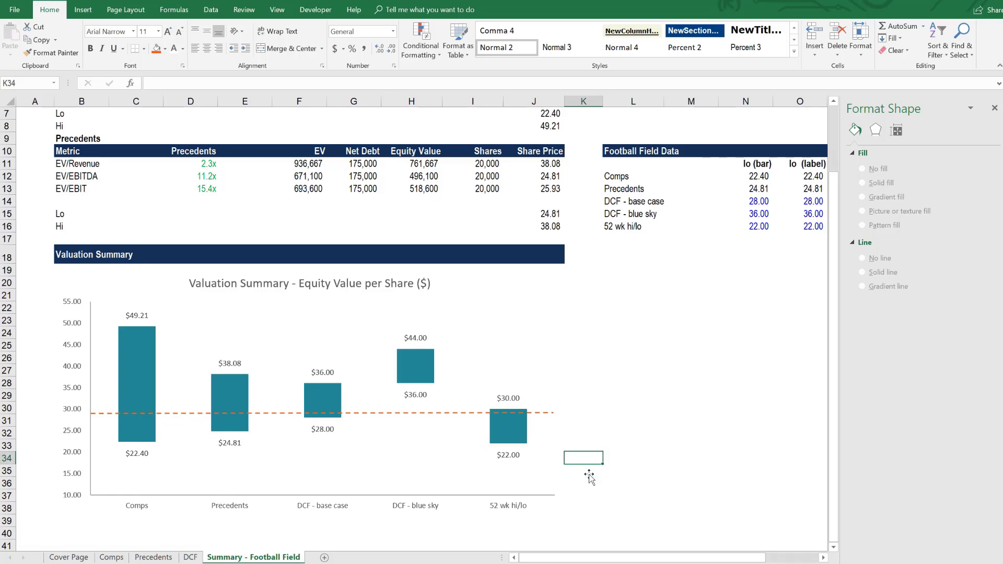